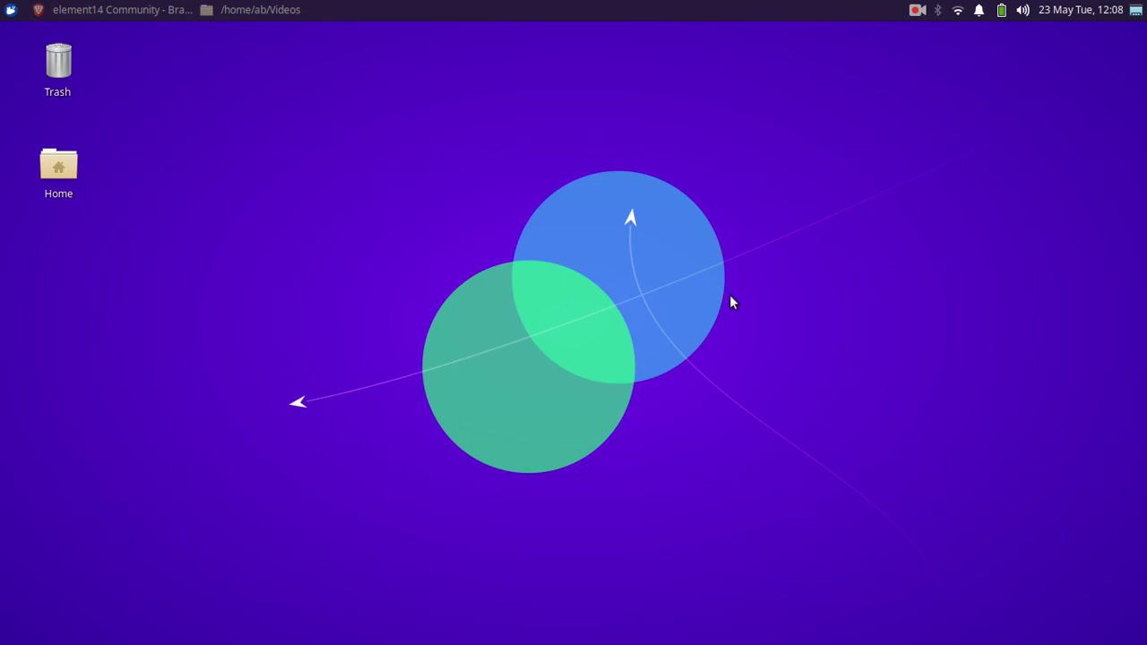
# - Switch to the Brave browser and open the Vivado ML Developer Tools download page from AMD's Adaptive SoCs & FPGAs downloads
pyautogui.click(123, 10)
pyautogui.click(878, 34)
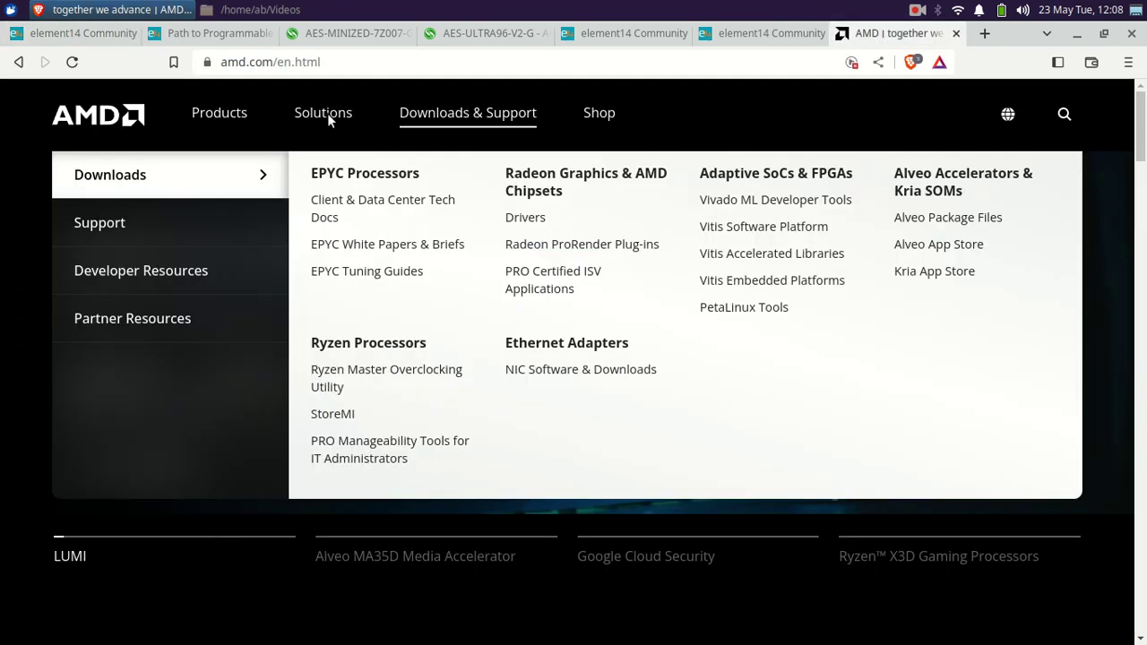
pyautogui.click(502, 126)
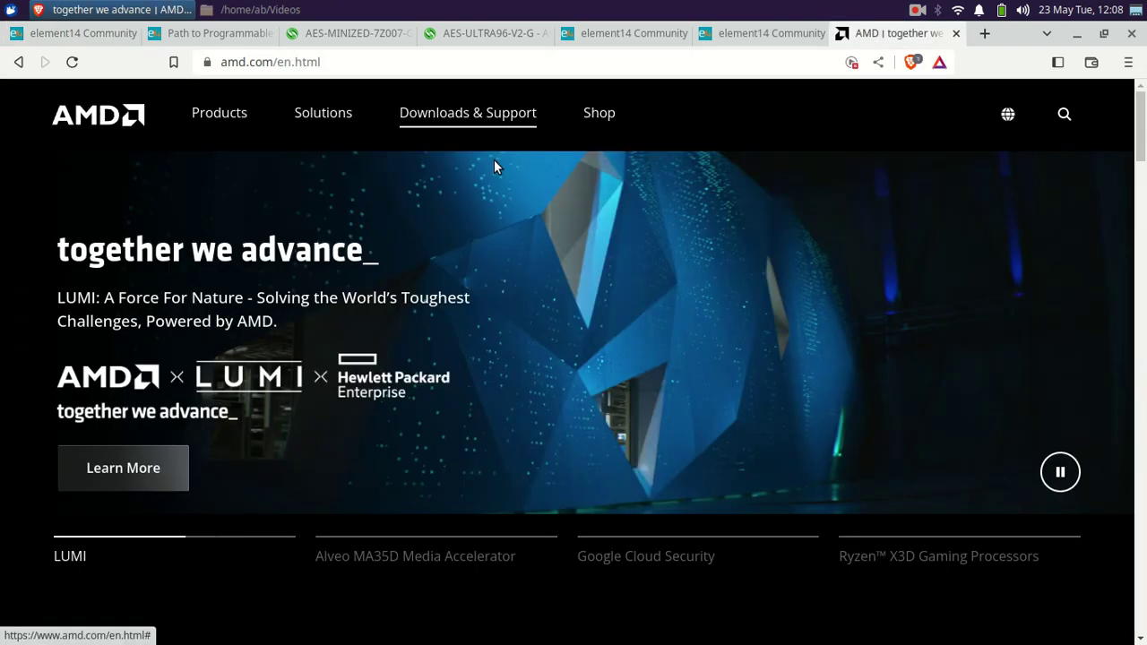
pyautogui.click(535, 117)
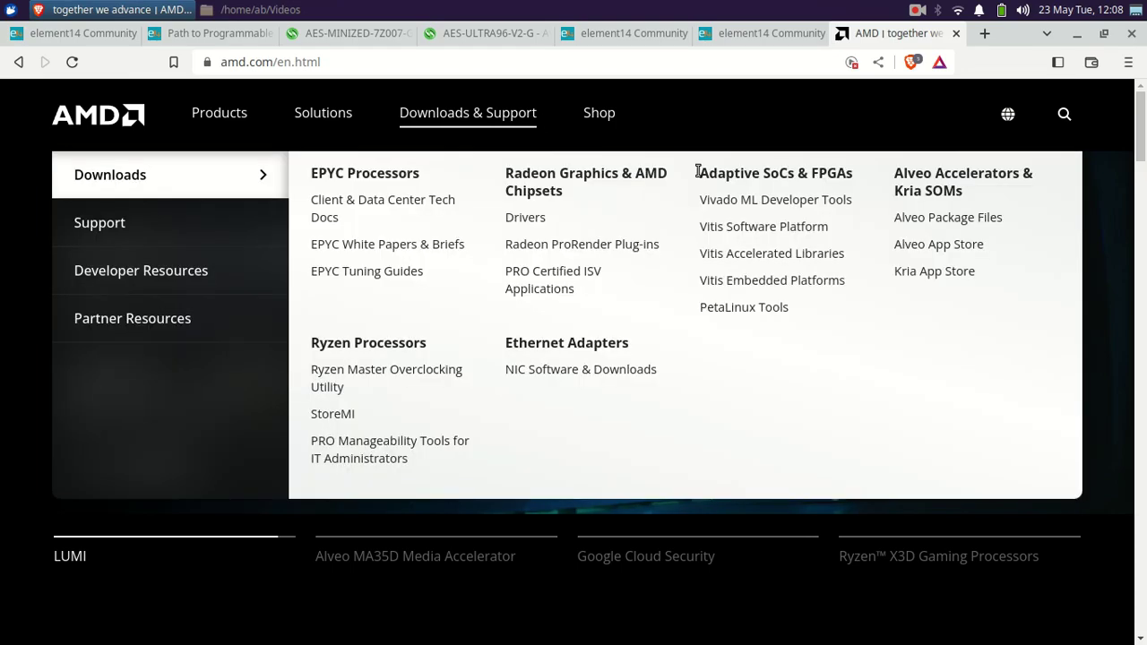
pyautogui.moveTo(737, 172); pyautogui.dragTo(801, 170)
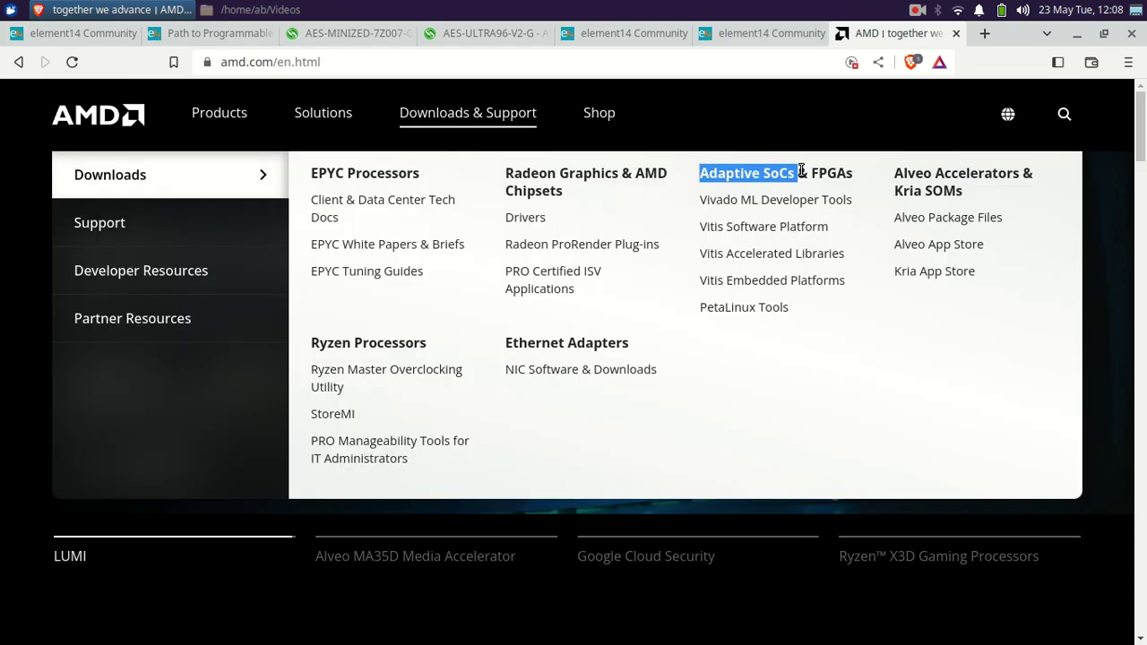
pyautogui.click(766, 201)
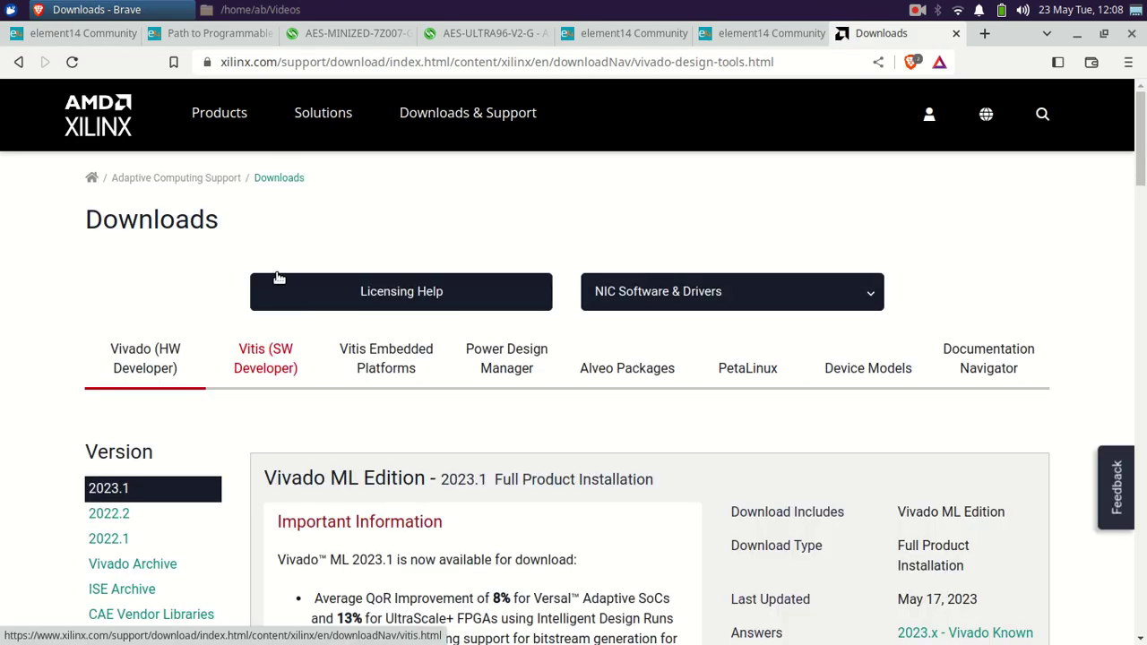
# - Review the Path Programmable III challenge page on element14, including its sponsor and the kit offered to chosen participants
pyautogui.hotkey('ctrl', 'Tab')
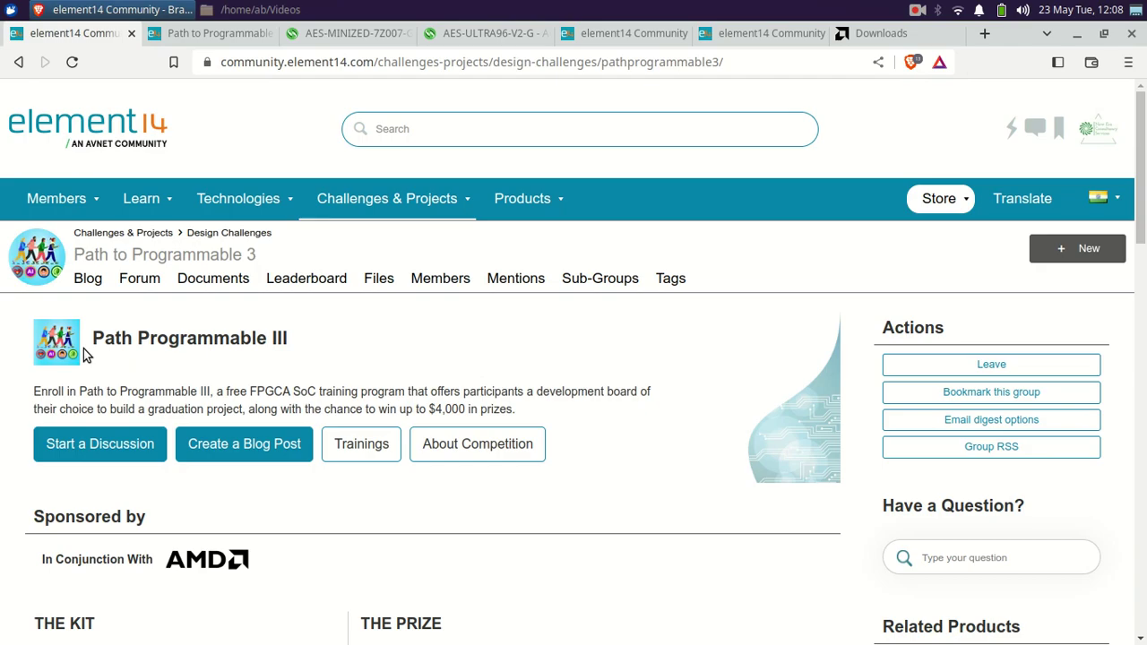
pyautogui.moveTo(103, 338); pyautogui.dragTo(288, 338)
pyautogui.scroll(-3, 385, 358)
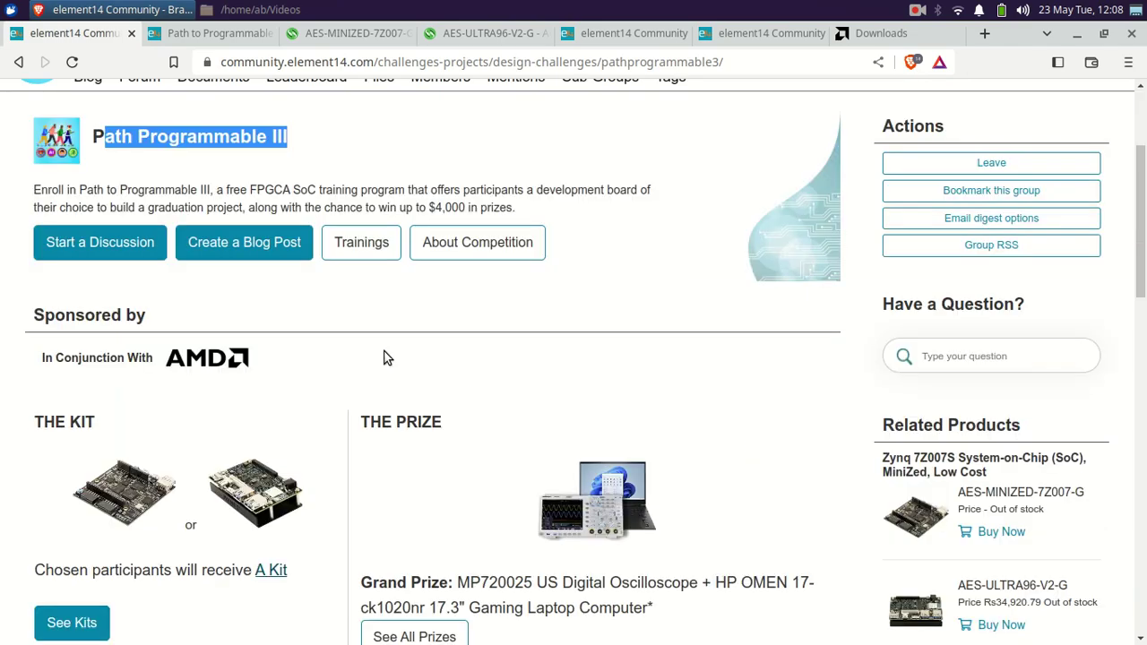
pyautogui.scroll(1, 264, 478)
pyautogui.click(263, 478)
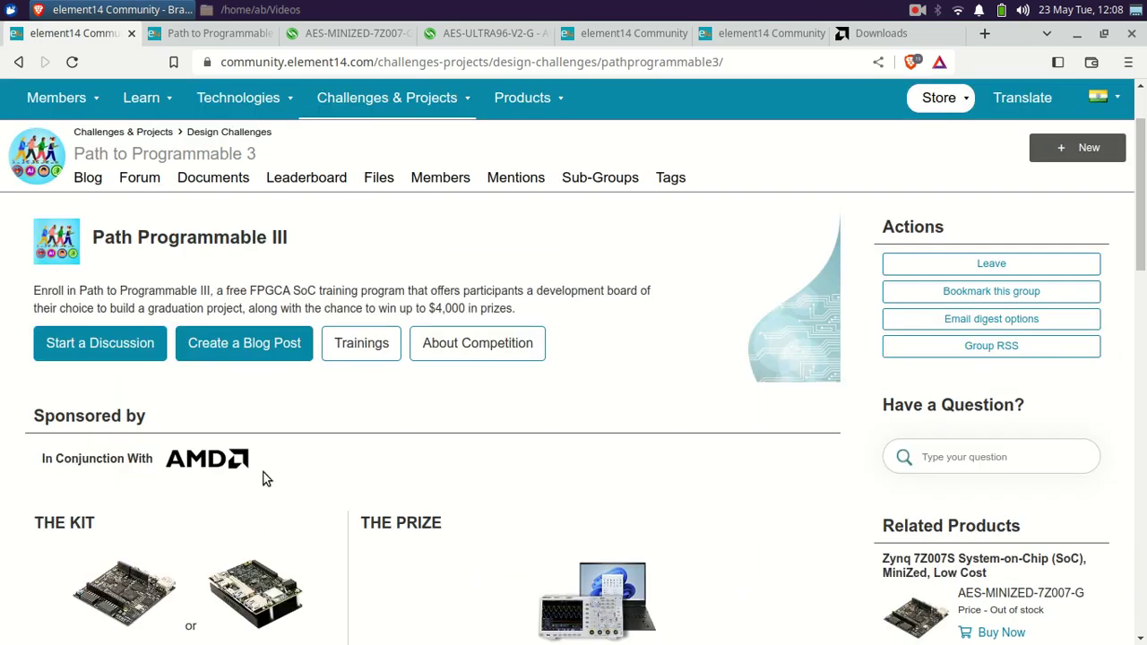
pyautogui.scroll(-3, 263, 473)
pyautogui.moveTo(63, 369); pyautogui.dragTo(293, 377)
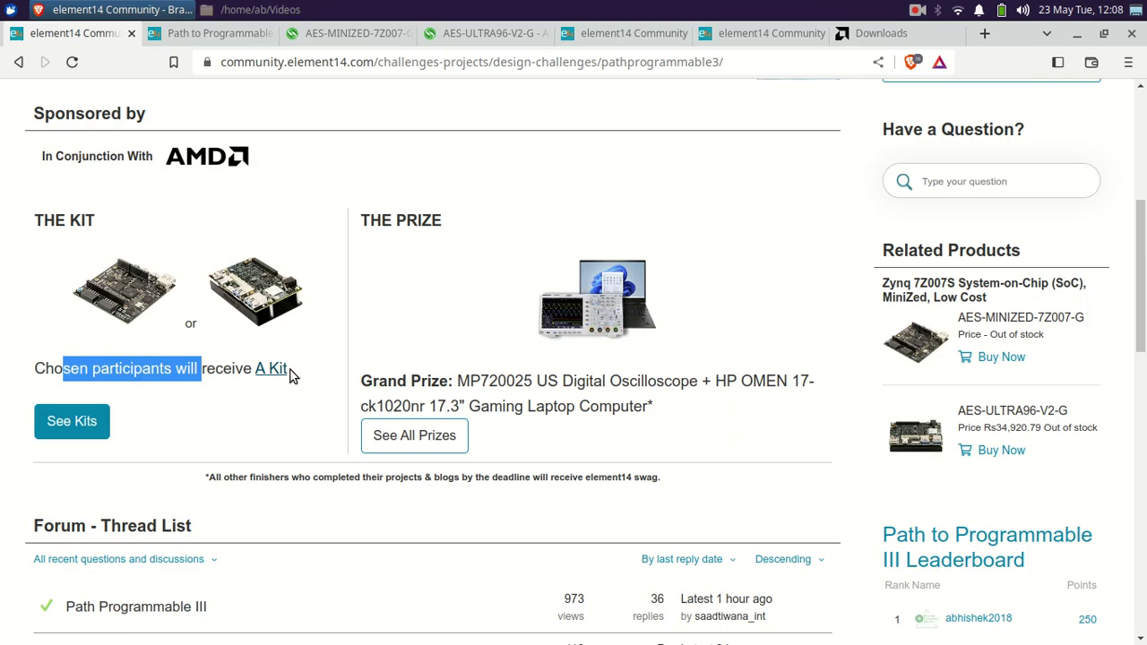
# - Read the Path to Programmable 3 challenge description through the design paths and the two sponsored boards, MiniZed and Ultra96-V2
pyautogui.hotkey('ctrl', 'Tab')
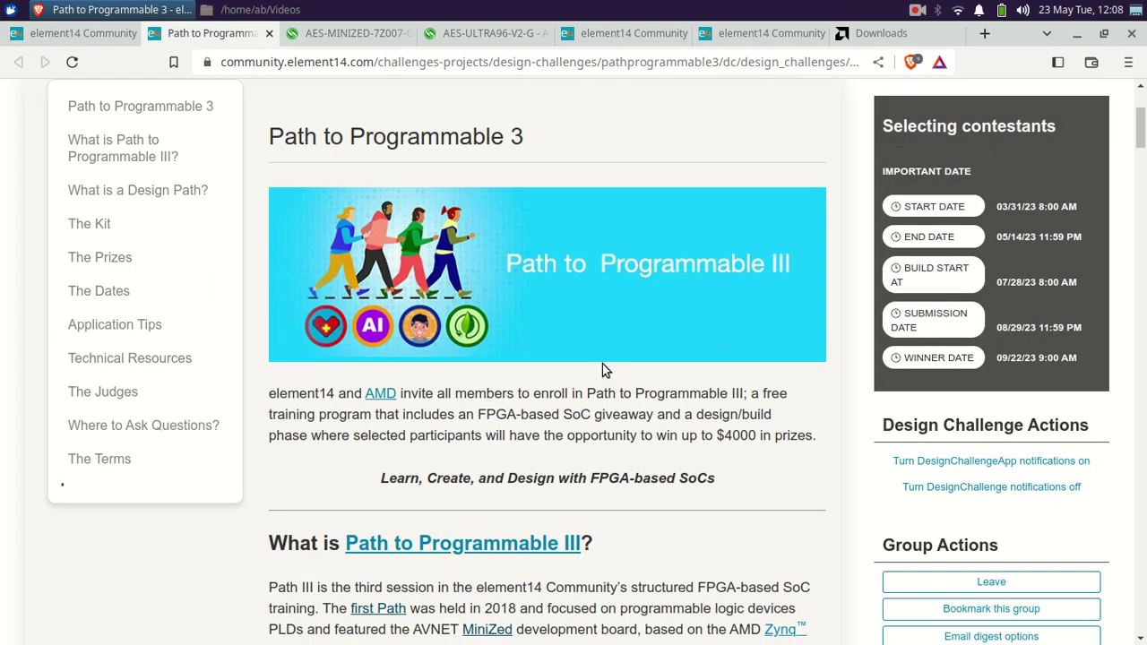
pyautogui.scroll(-5, 602, 368)
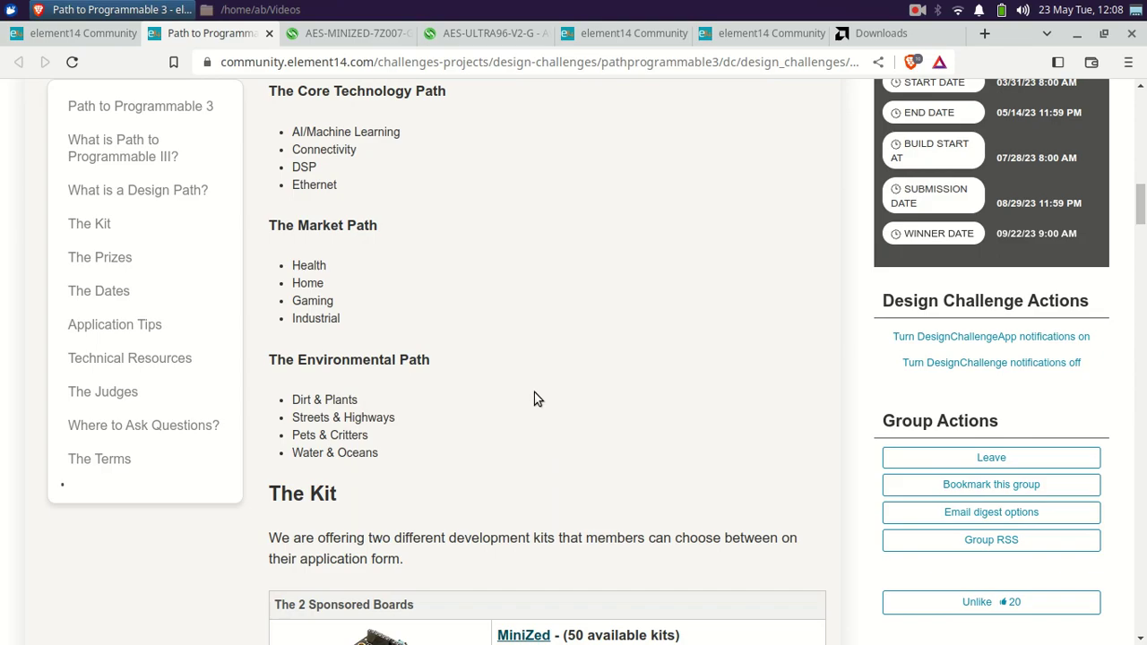
pyautogui.scroll(-3, 536, 399)
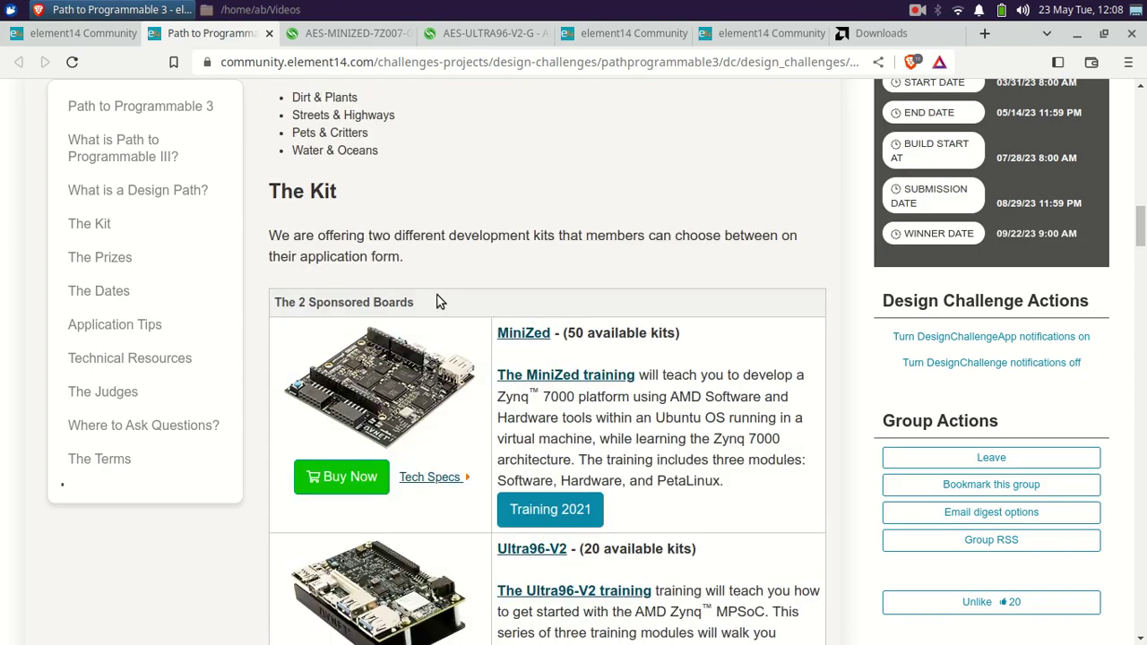
pyautogui.scroll(-1, 390, 334)
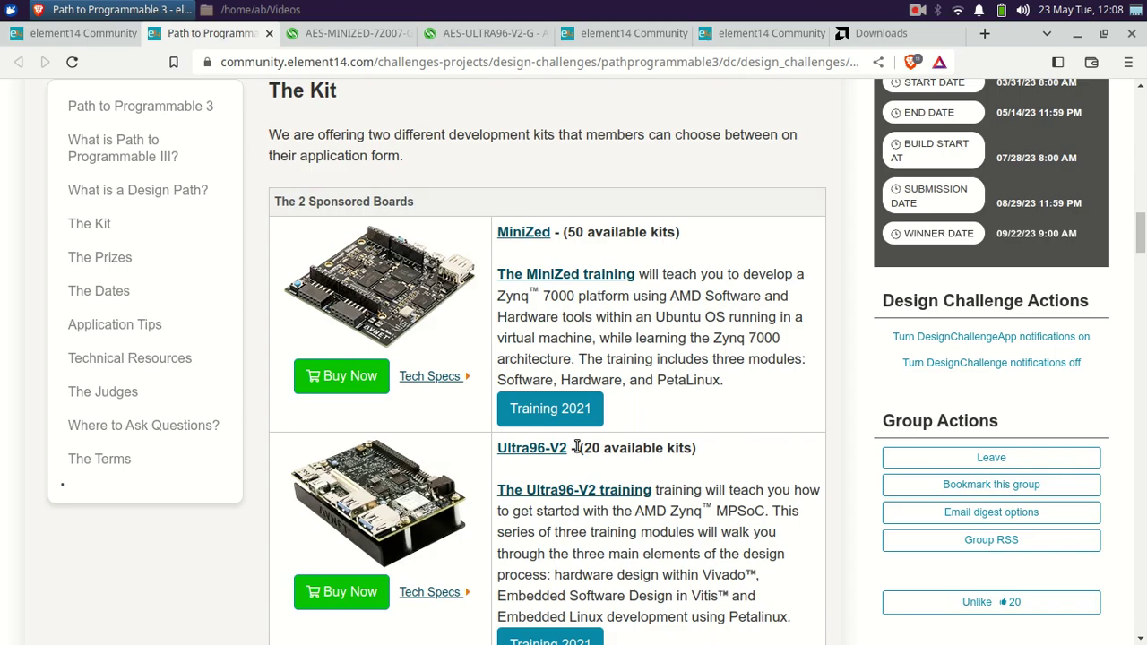
pyautogui.scroll(-1, 582, 448)
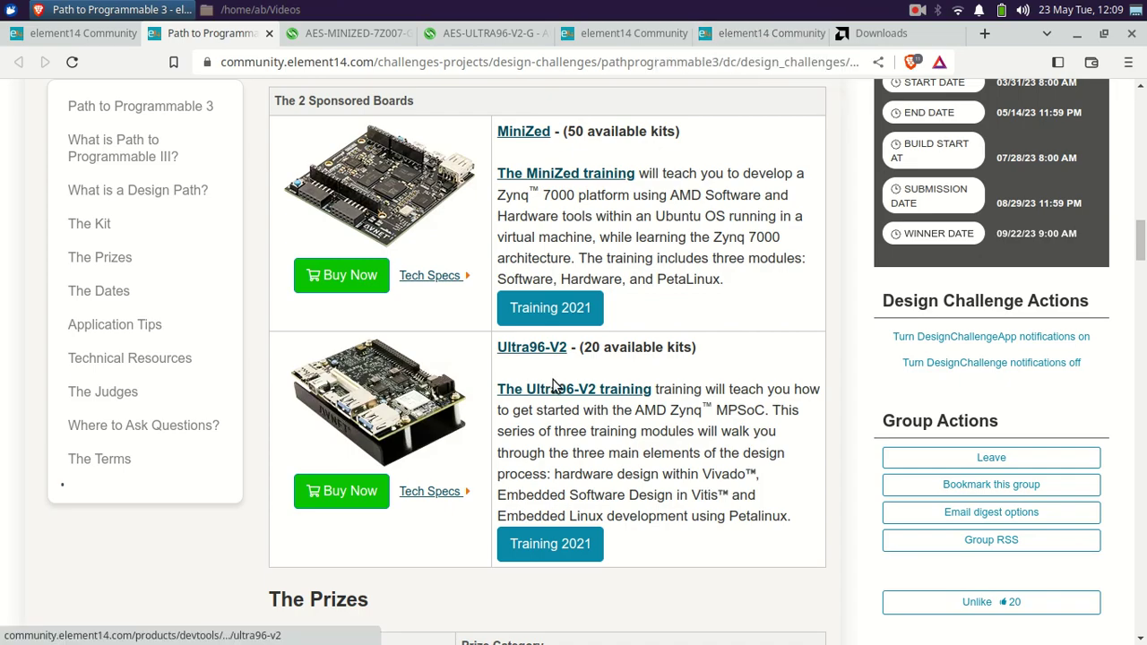
# - View the AES-MINIZED-7Z007-G and AES-ULTRA96-V2-G product pages and close the tabs
pyautogui.hotkey('ctrl', 'Tab')
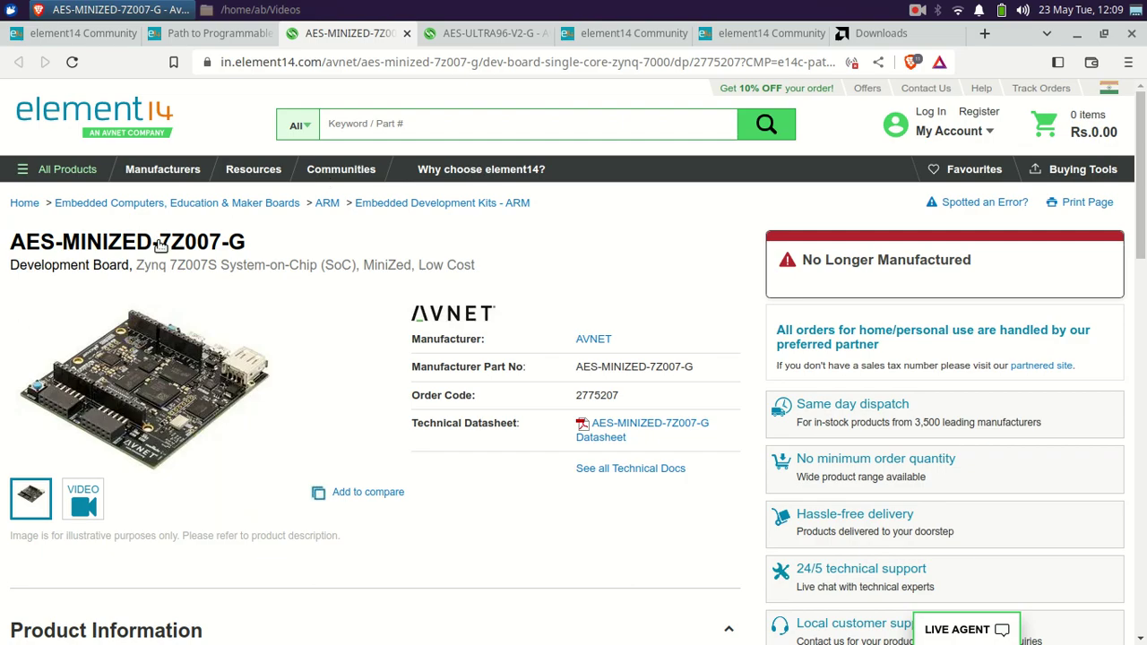
pyautogui.hotkey('ctrl', 'Tab')
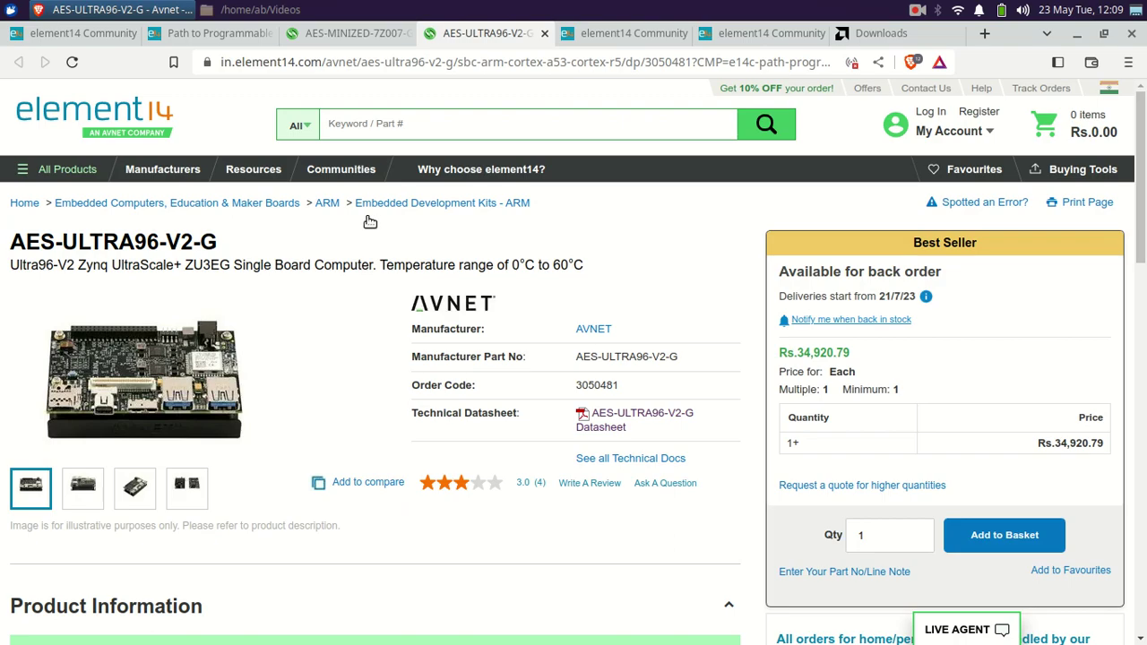
pyautogui.hotkey('ctrl', 'w')
pyautogui.hotkey('ctrl', 'w')
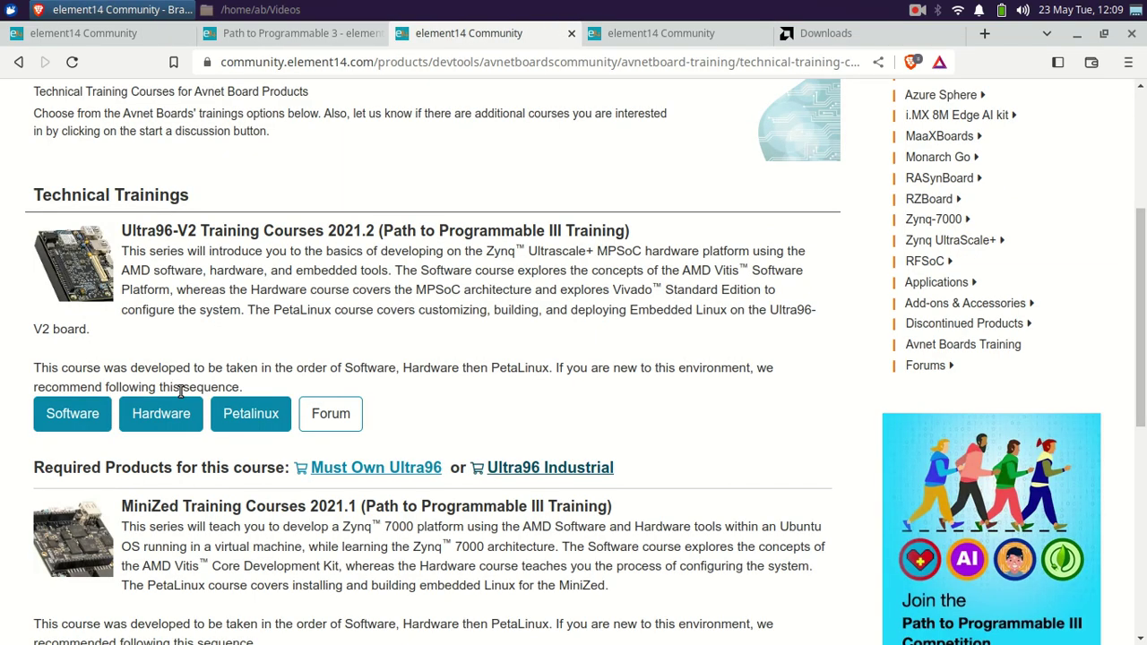
# - Open the Ultra96-V2 and MiniZed software training courses and check the lab prerequisites of each
pyautogui.moveTo(133, 230); pyautogui.dragTo(196, 230)
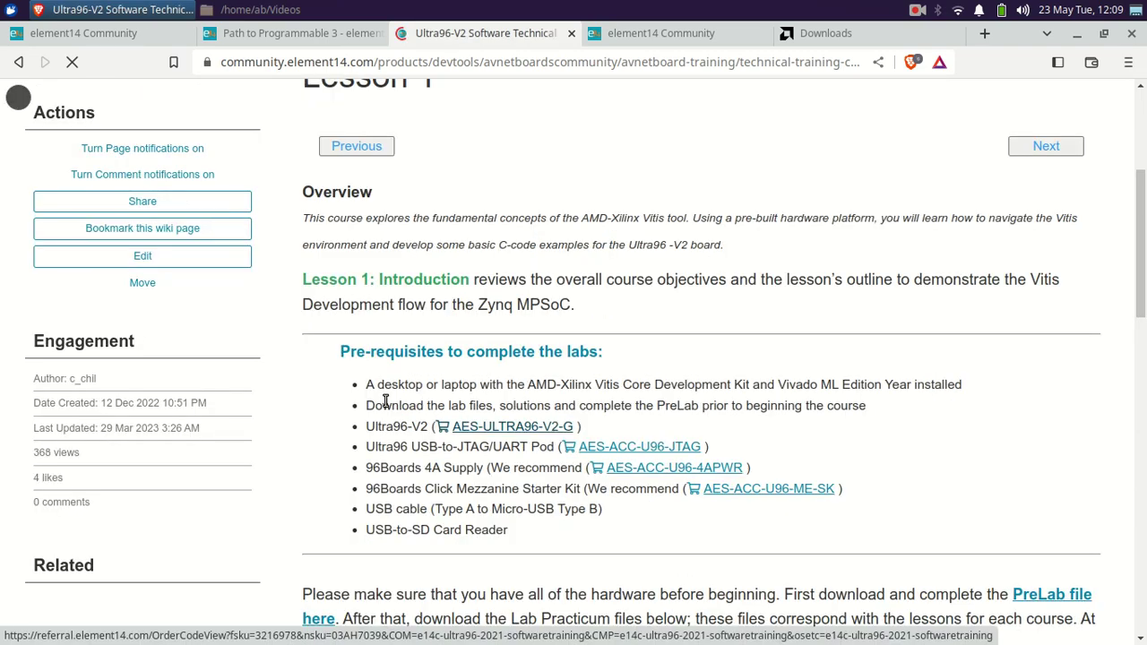
pyautogui.moveTo(528, 385); pyautogui.dragTo(600, 384)
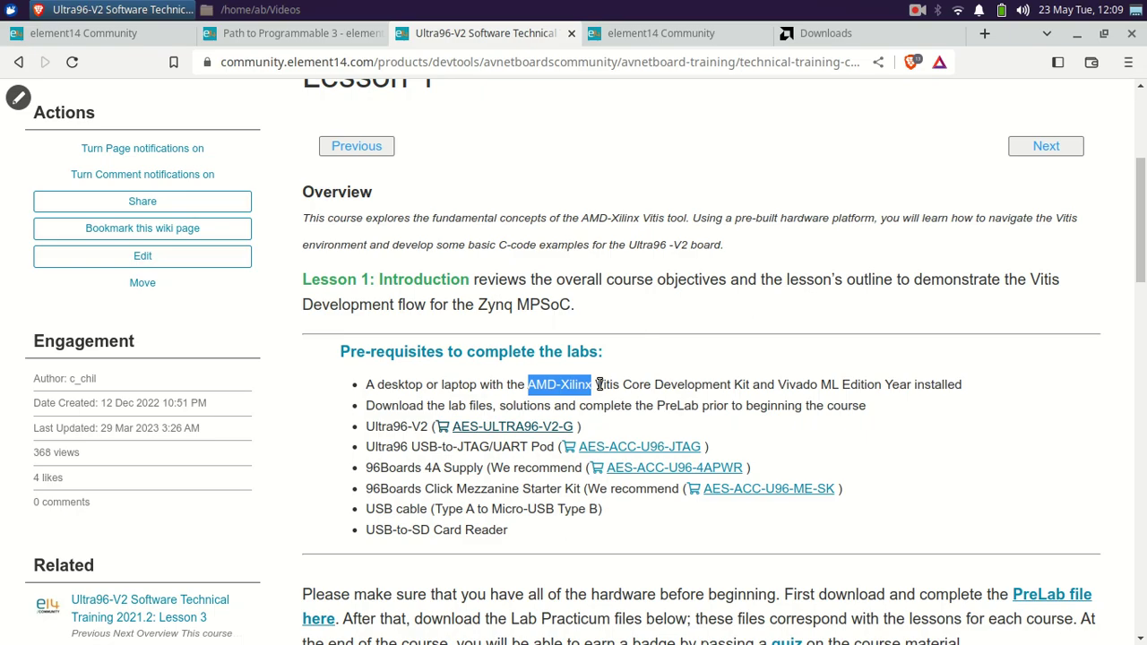
pyautogui.click(702, 91)
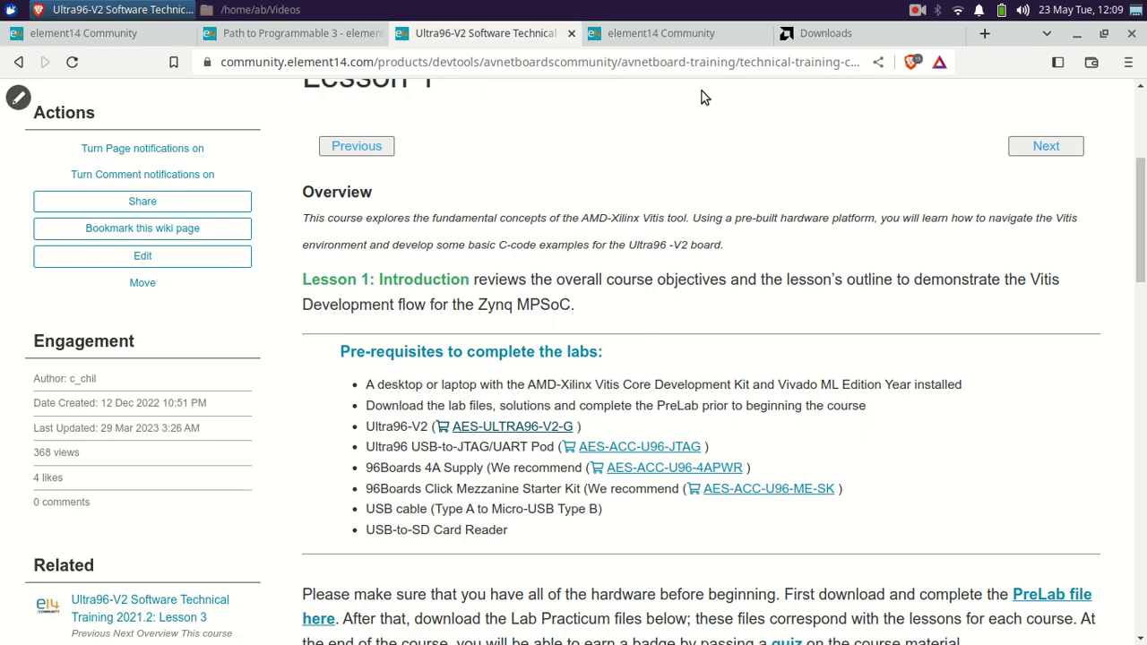
pyautogui.hotkey('ctrl', 'Tab')
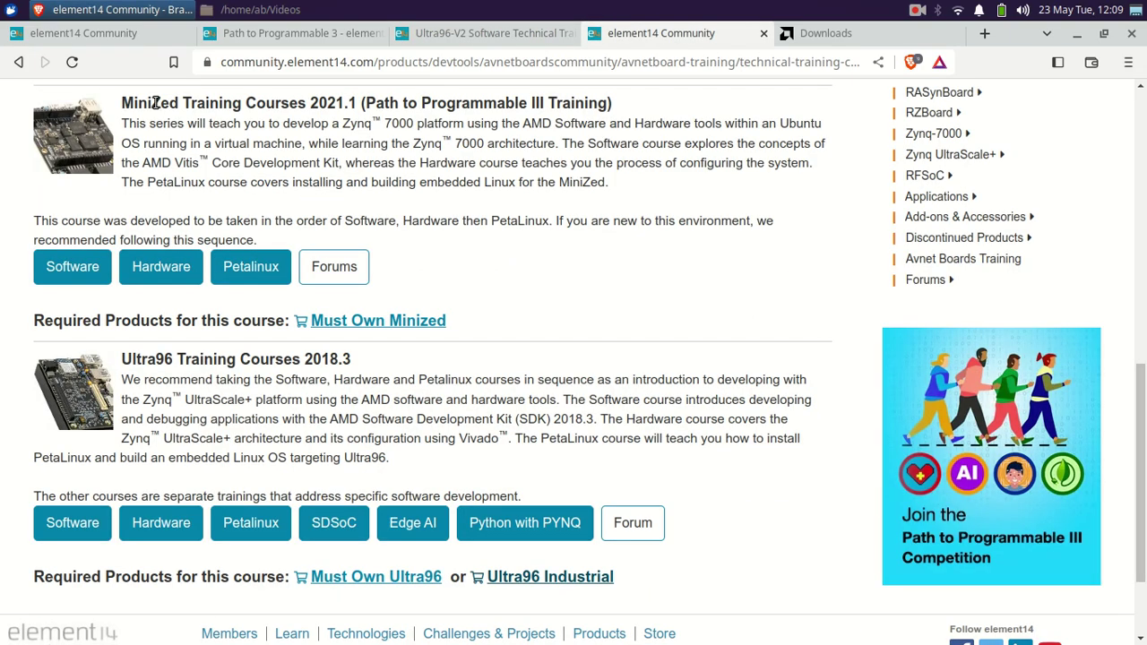
pyautogui.press('F5')
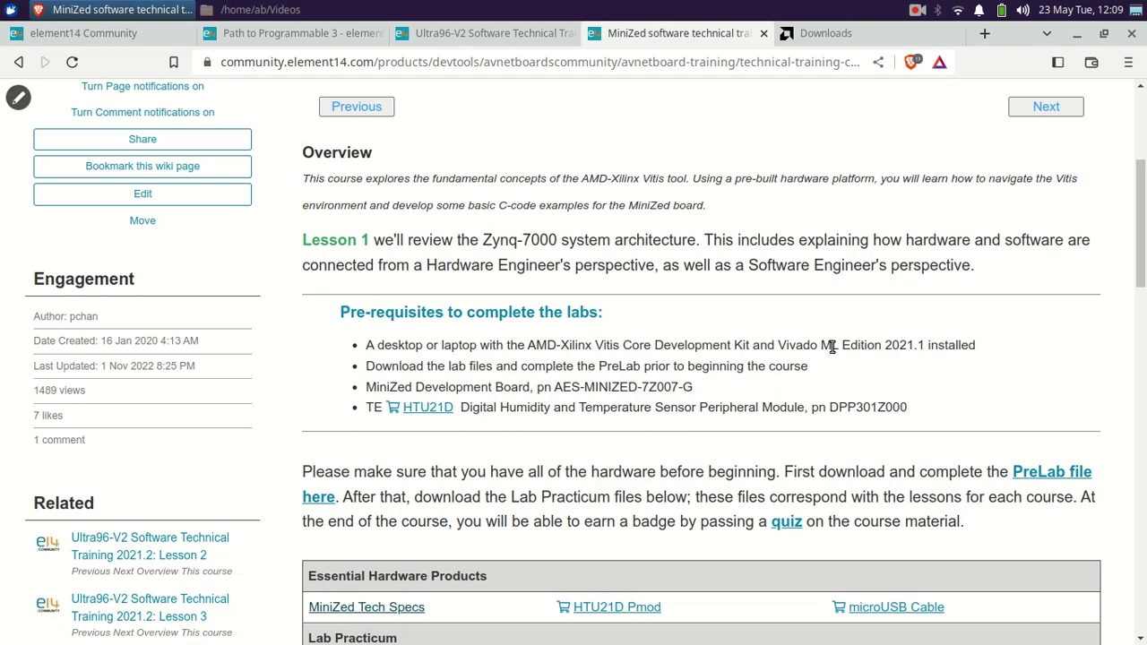
# - Return to the technical trainings list and open the Ultra96-V2 PetaLinux course
pyautogui.hotkey('ctrl', 'pageup')
pyautogui.hotkey('alt', 'Left')
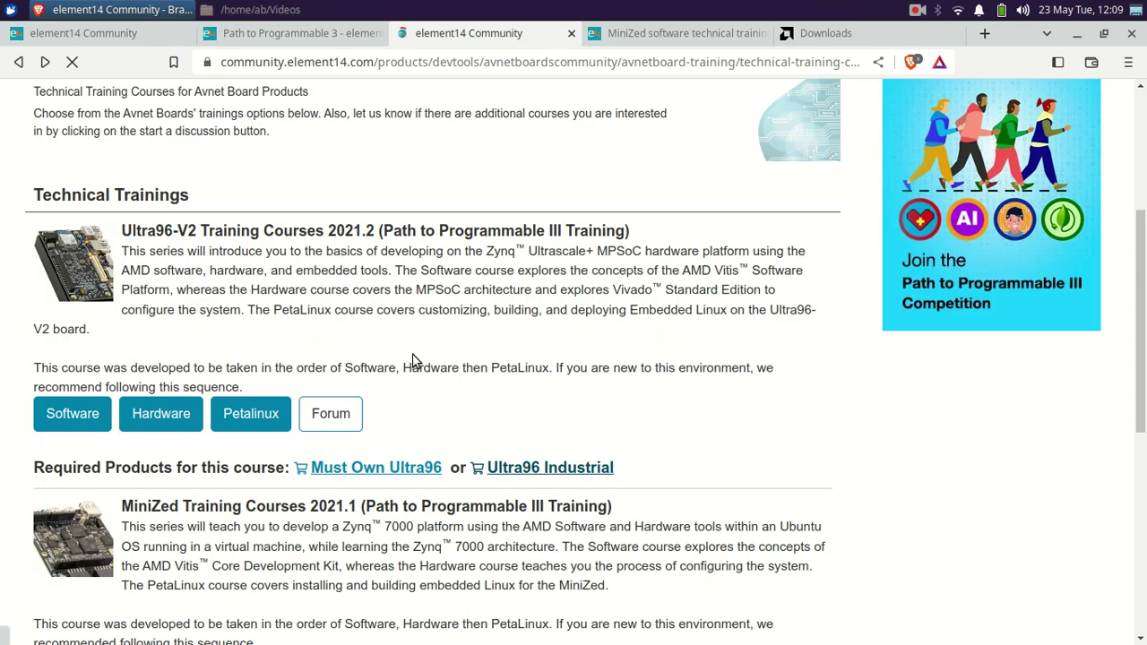
pyautogui.hotkey('alt', 'Right')
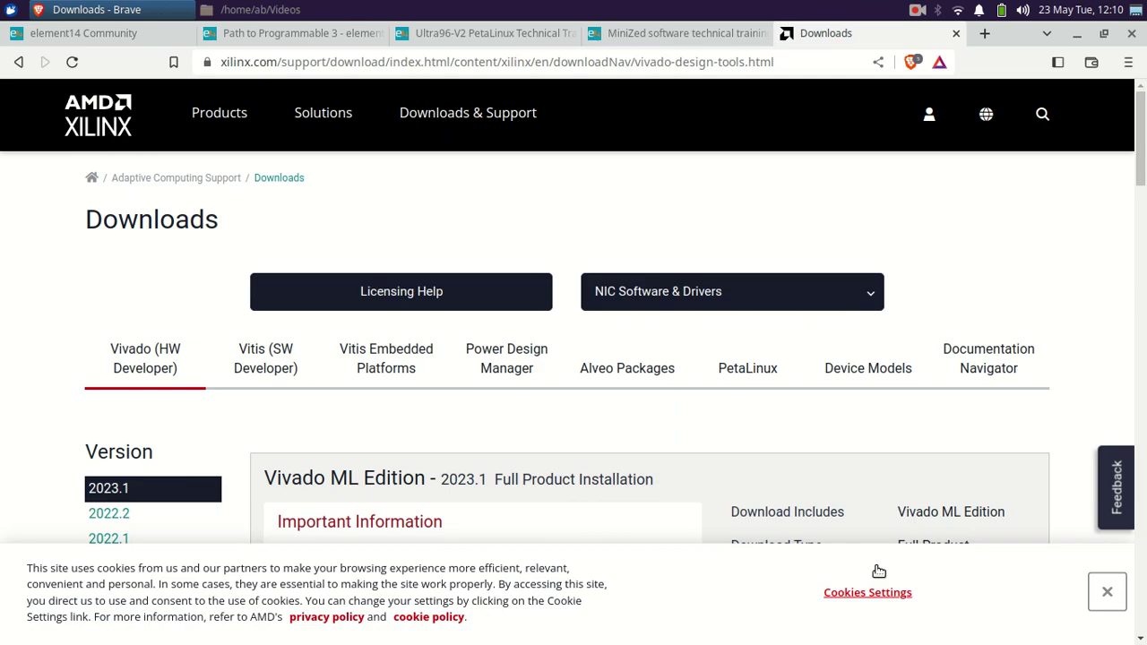
# - Dismiss the cookie notice on the Xilinx Downloads page and read the Vivado ML 2023.1 release highlights
pyautogui.click(702, 497)
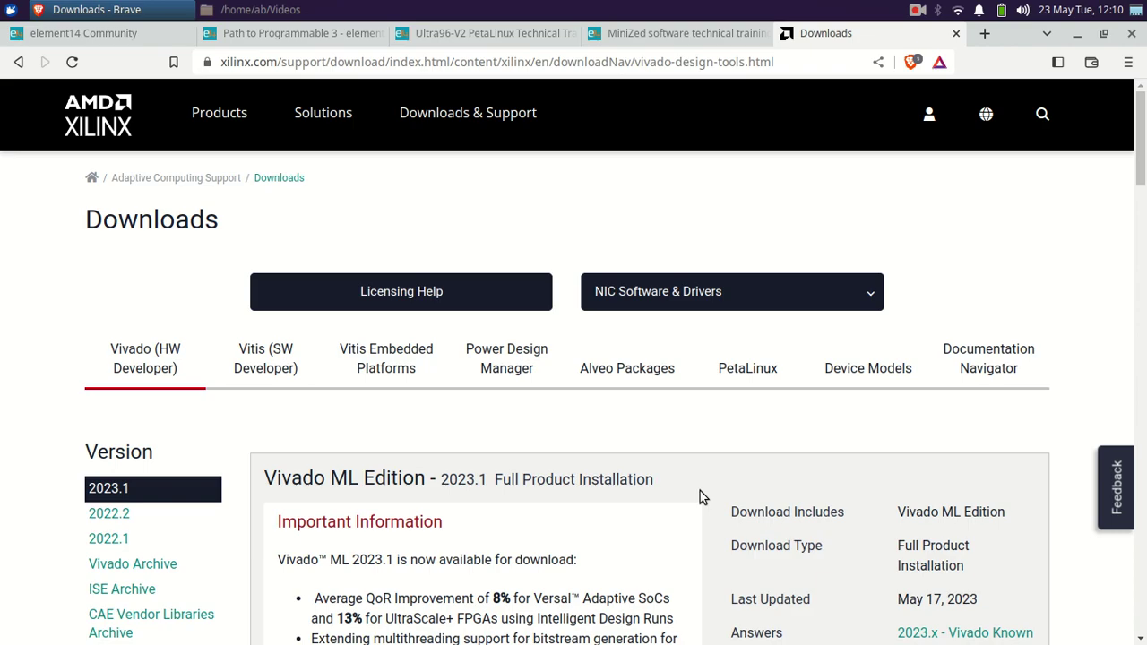
pyautogui.scroll(-3, 700, 491)
pyautogui.moveTo(314, 296); pyautogui.dragTo(378, 297)
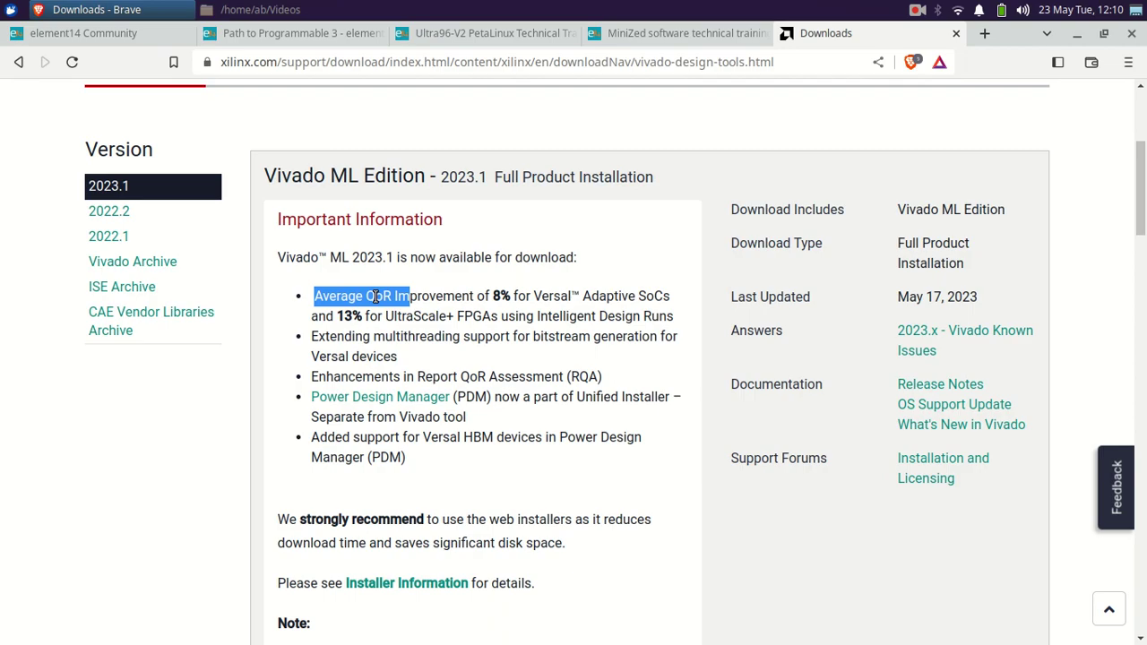
pyautogui.click(590, 296)
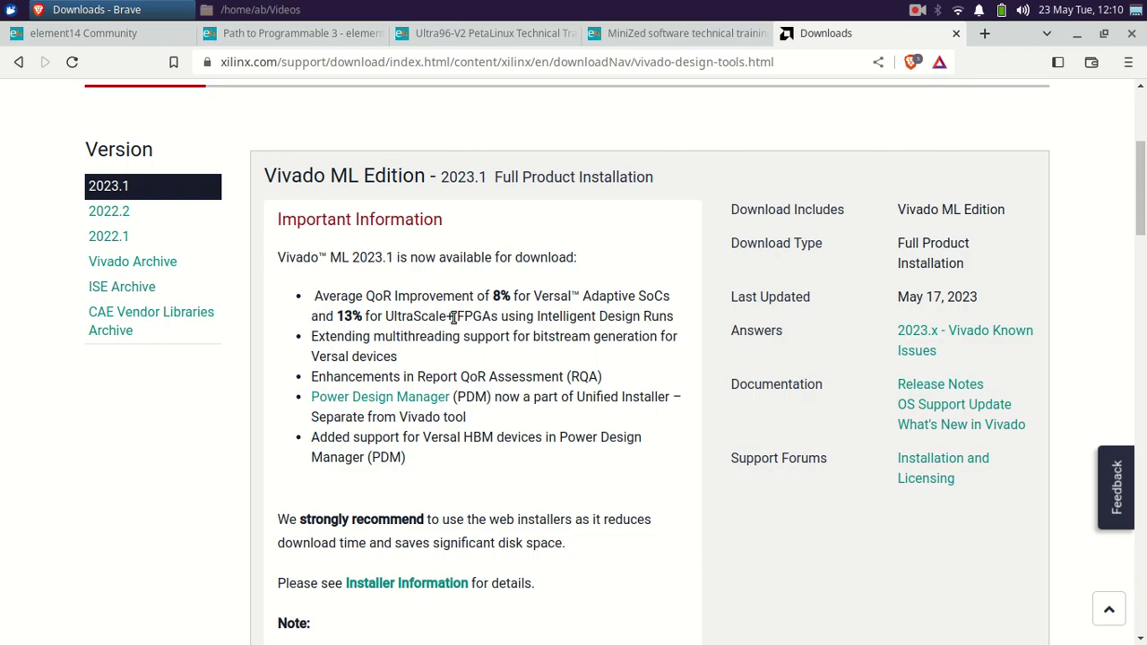
# - Open the Vitis (SW Developer) downloads in a new tab and read the 2023.1 highlights on new library functions
pyautogui.scroll(5, 454, 316)
pyautogui.rightClick(270, 362)
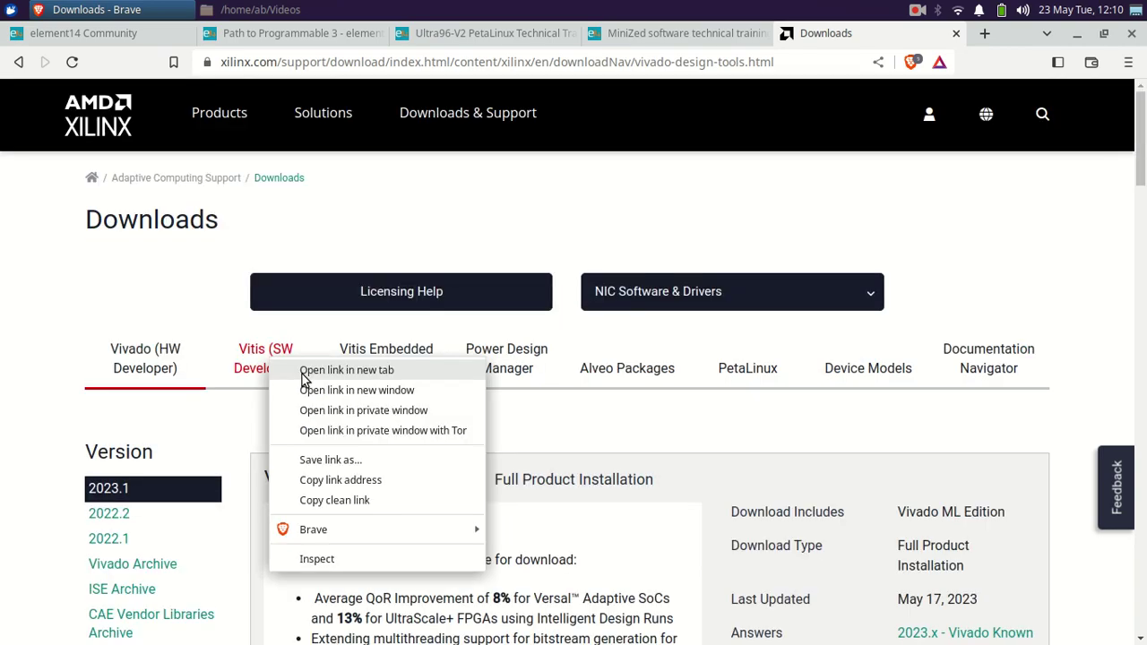
pyautogui.click(346, 370)
pyautogui.moveTo(451, 437); pyautogui.dragTo(635, 443)
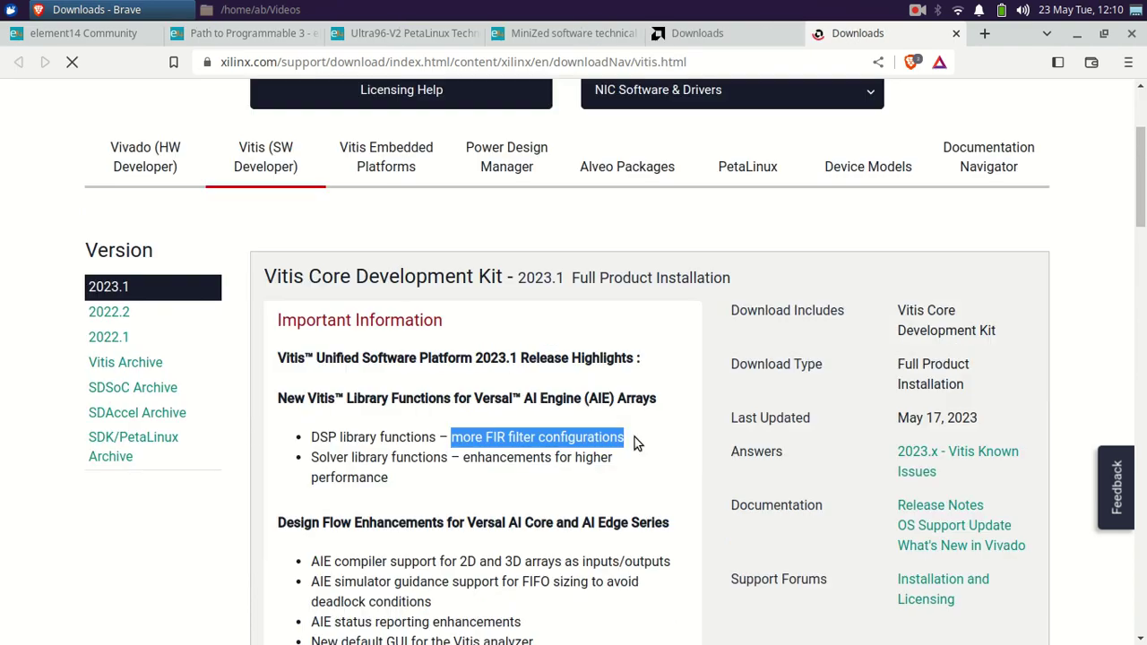
pyautogui.tripleClick(634, 444)
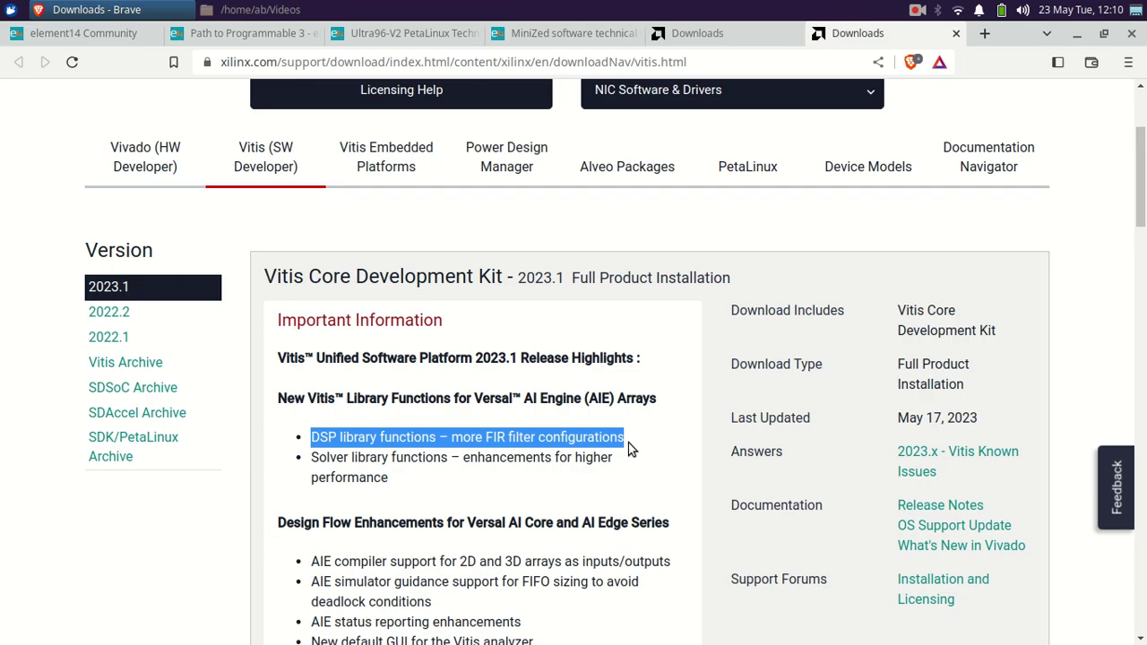
pyautogui.moveTo(462, 457); pyautogui.dragTo(389, 478)
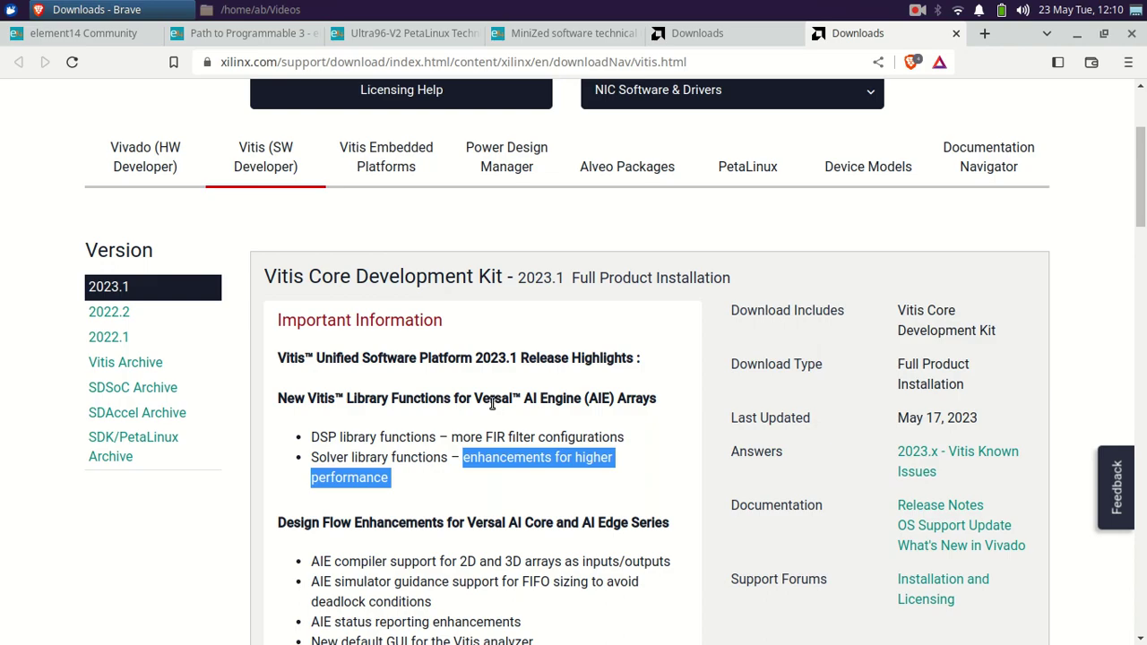
# - Examine the Vitis 2023.1 unified installer options for Windows, Linux and the SFD package
pyautogui.scroll(-10, 400, 416)
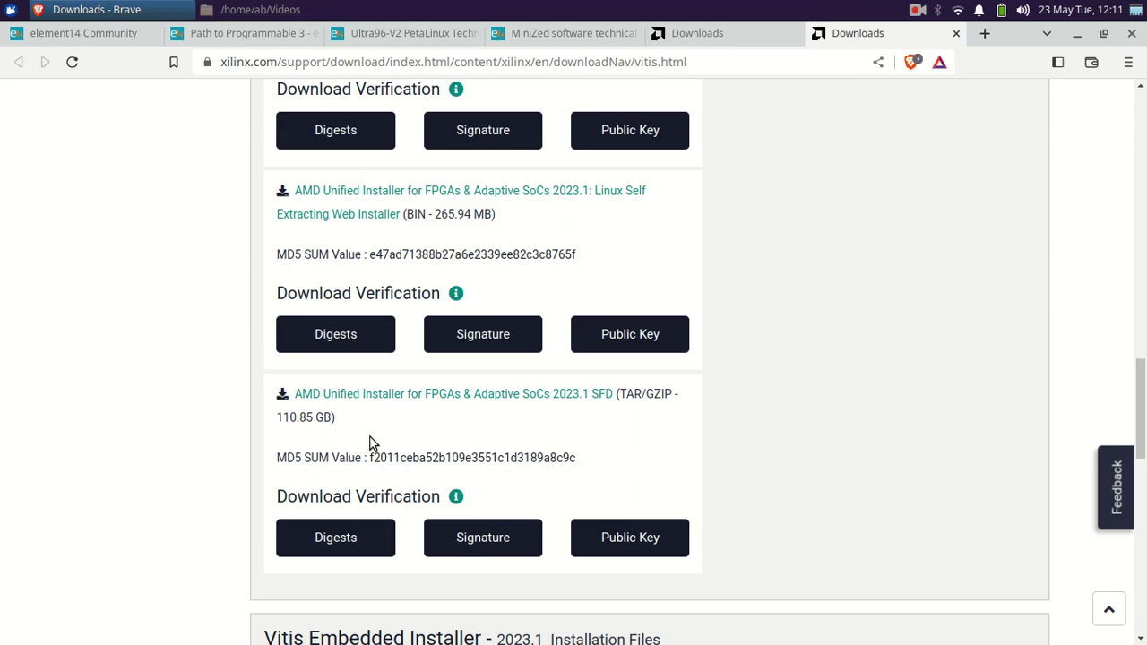
pyautogui.scroll(4, 373, 443)
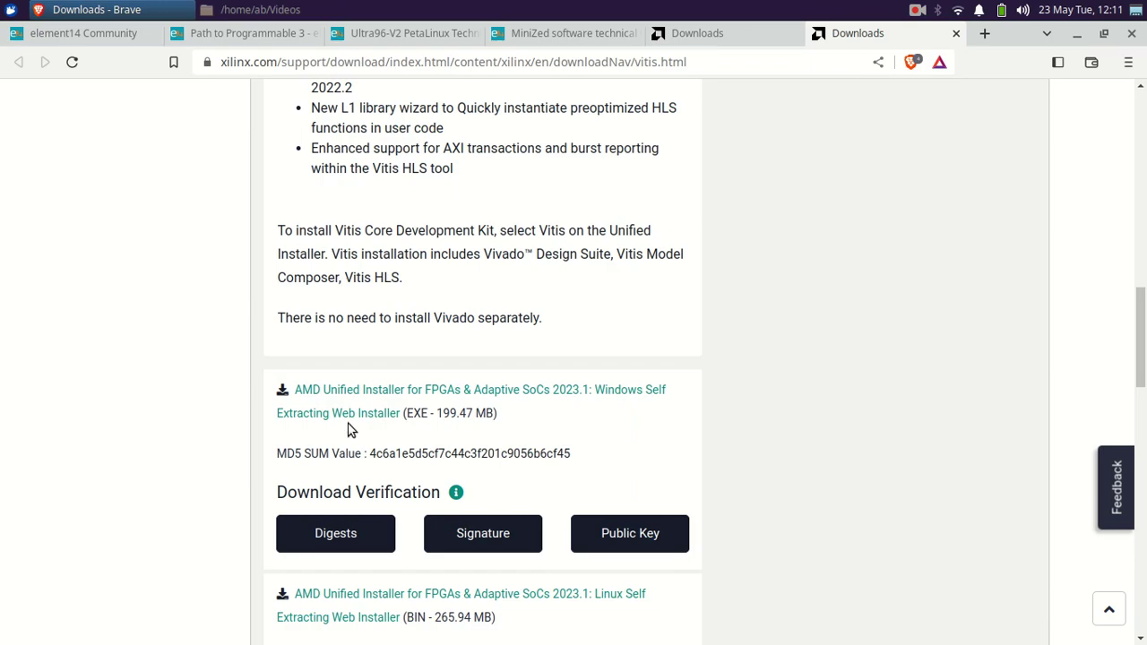
pyautogui.scroll(-3, 349, 430)
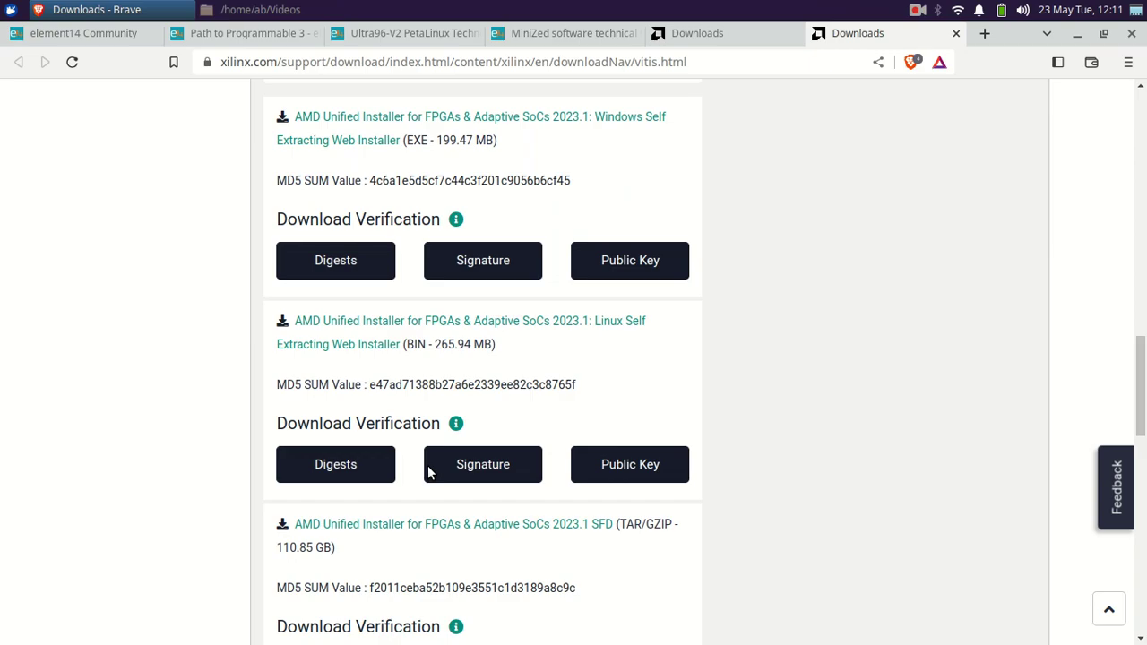
pyautogui.scroll(-1, 429, 473)
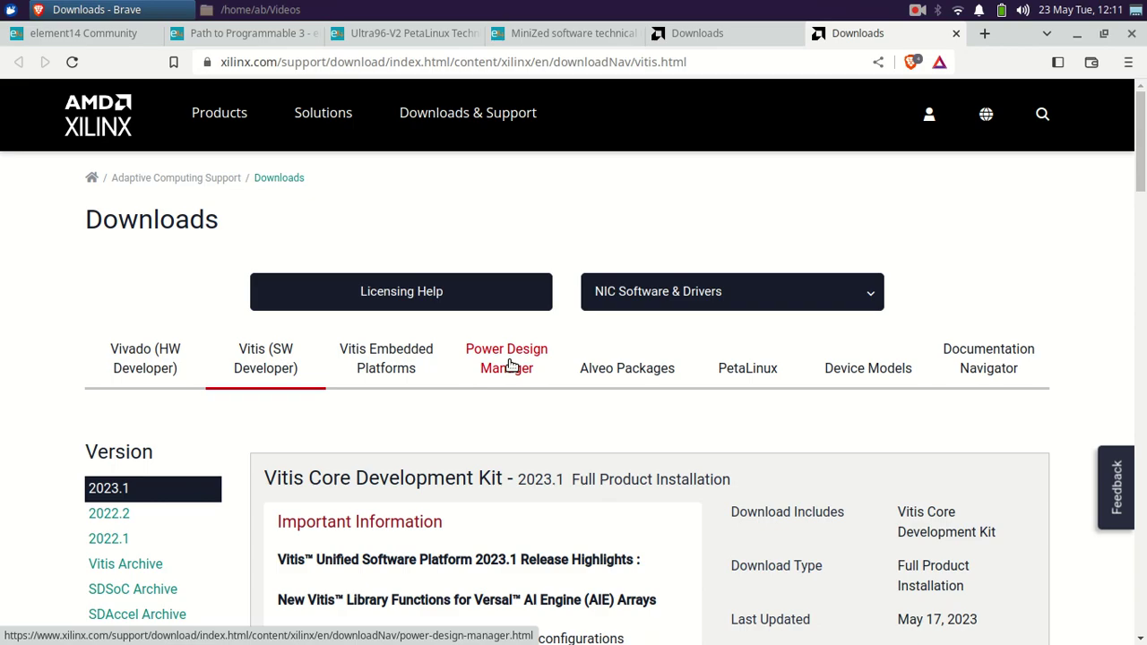
# - Skim the Vitis 2023.1 highlights, switch to the file manager and inspect the setup files in the Xilinx_Unified_2023.1_0507_1903 folder
pyautogui.scroll(-5, 554, 581)
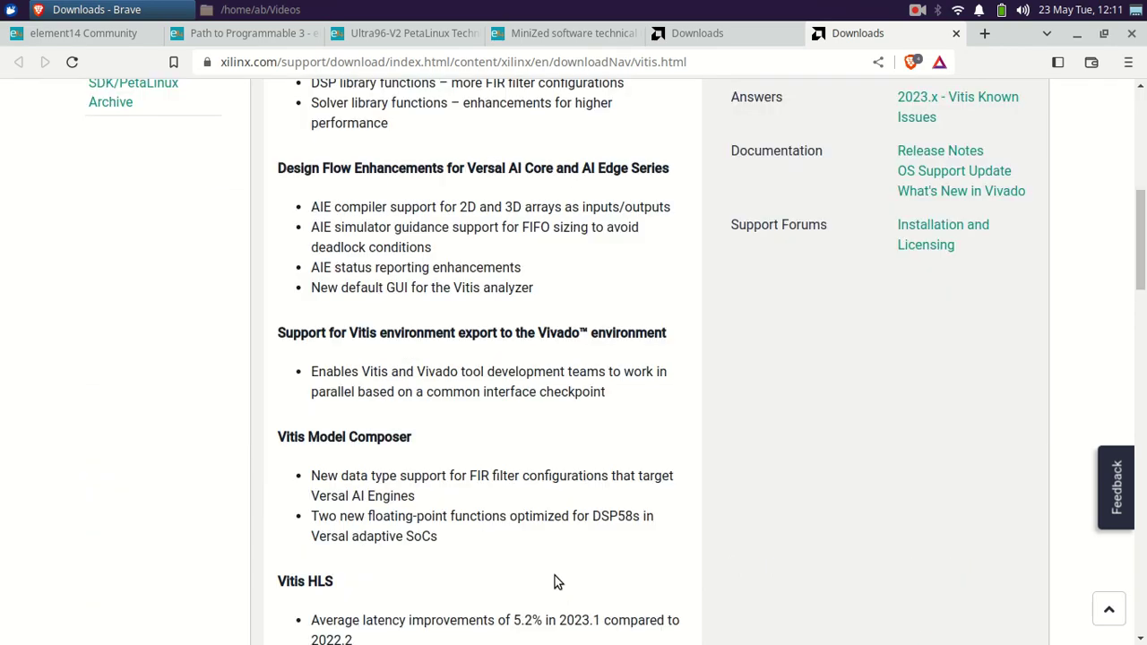
pyautogui.scroll(-1, 555, 581)
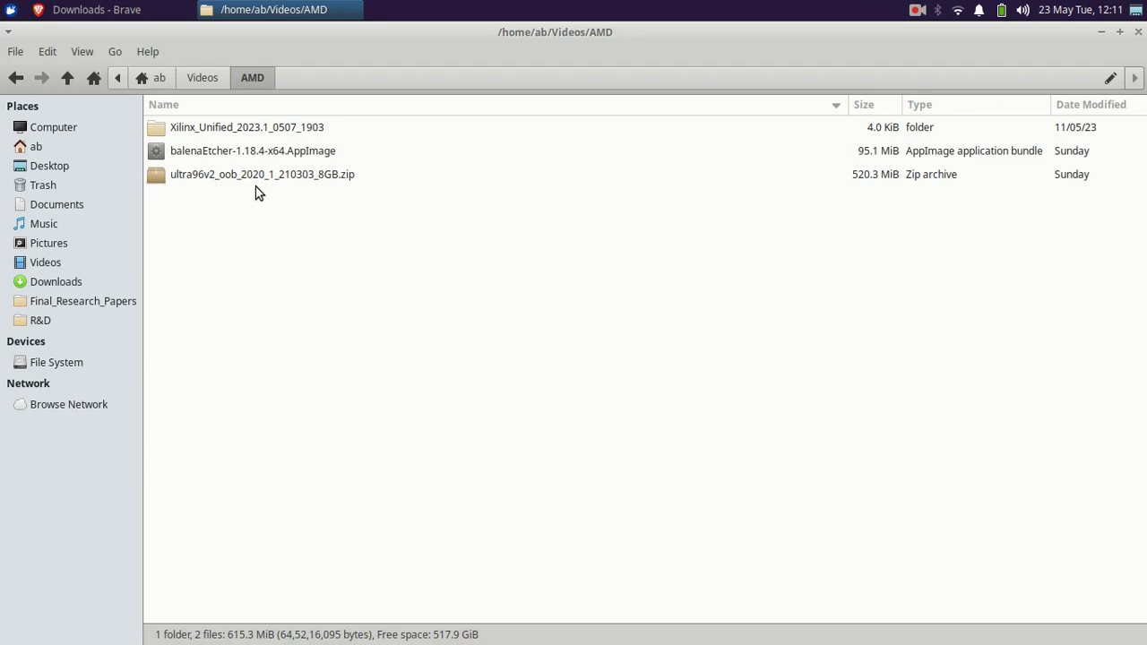
pyautogui.click(323, 135)
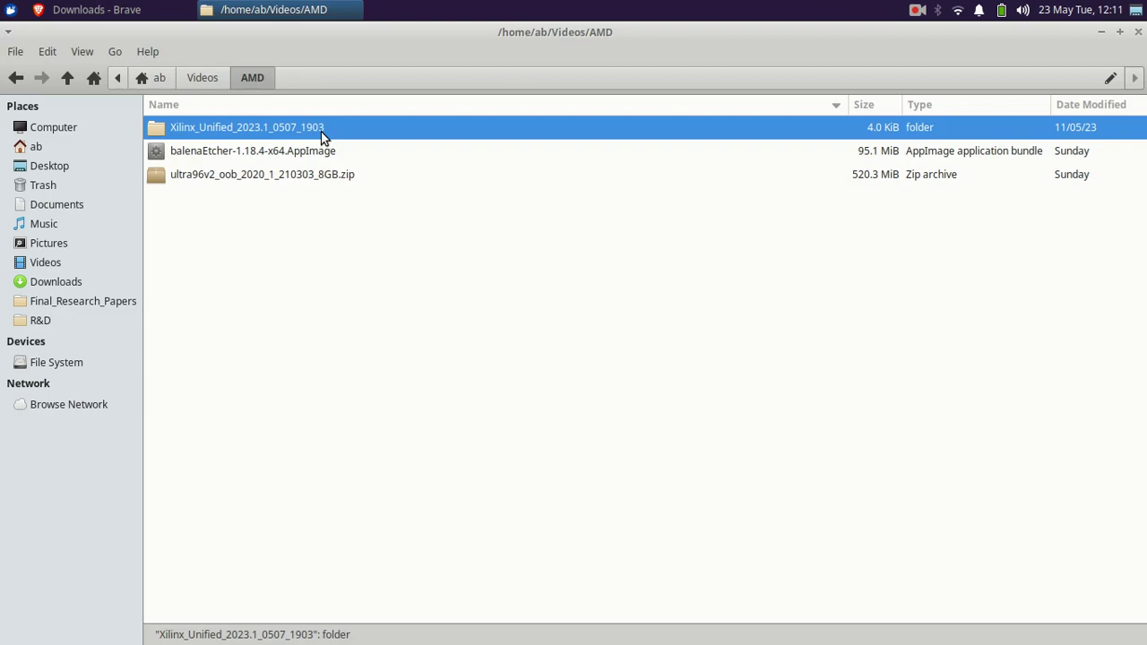
pyautogui.doubleClick(323, 135)
pyautogui.scroll(-10, 347, 581)
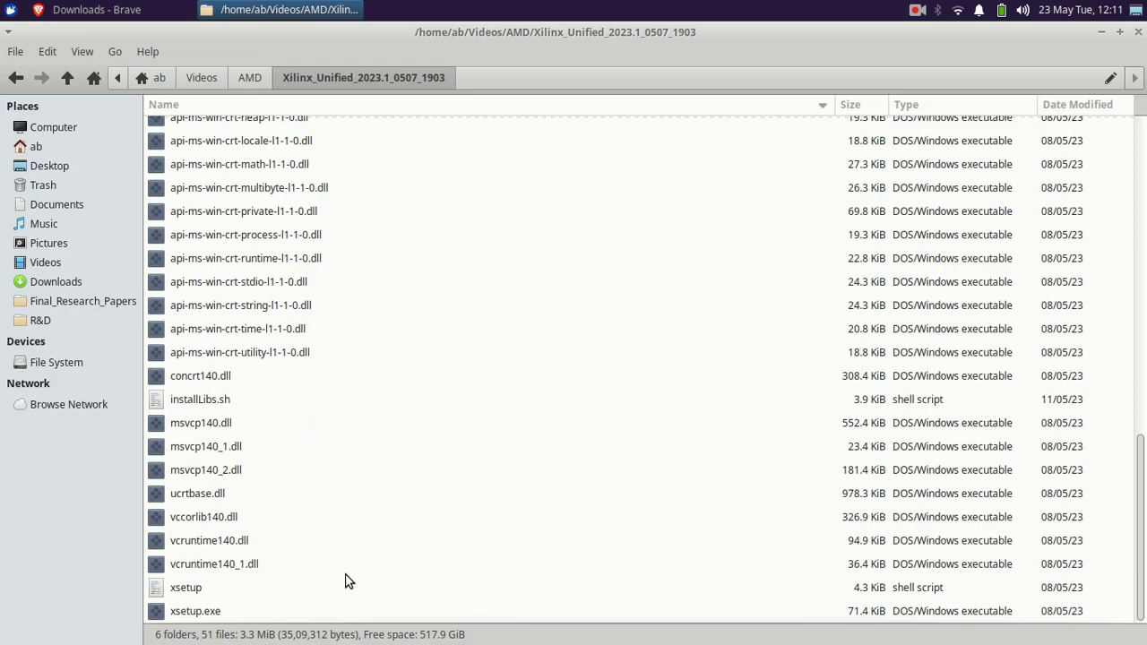
pyautogui.click(290, 611)
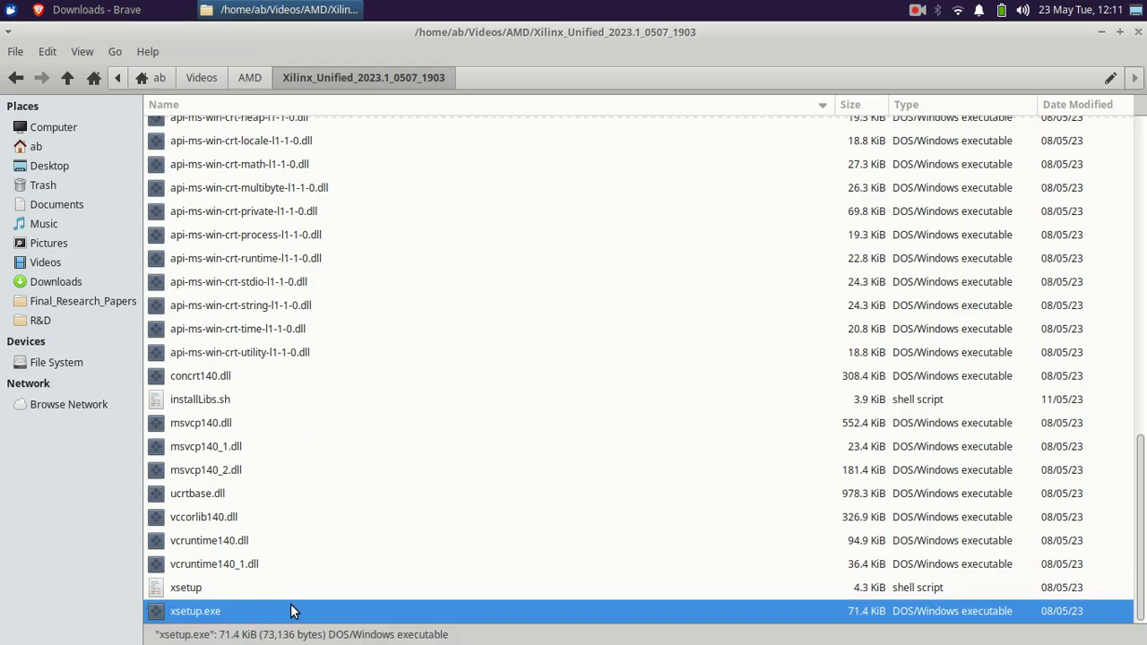
pyautogui.hotkey('alt', 'Up')
# - Open a terminal and query the Linux distribution release with lsb_release and lsb_release -a
pyautogui.click(9, 9)
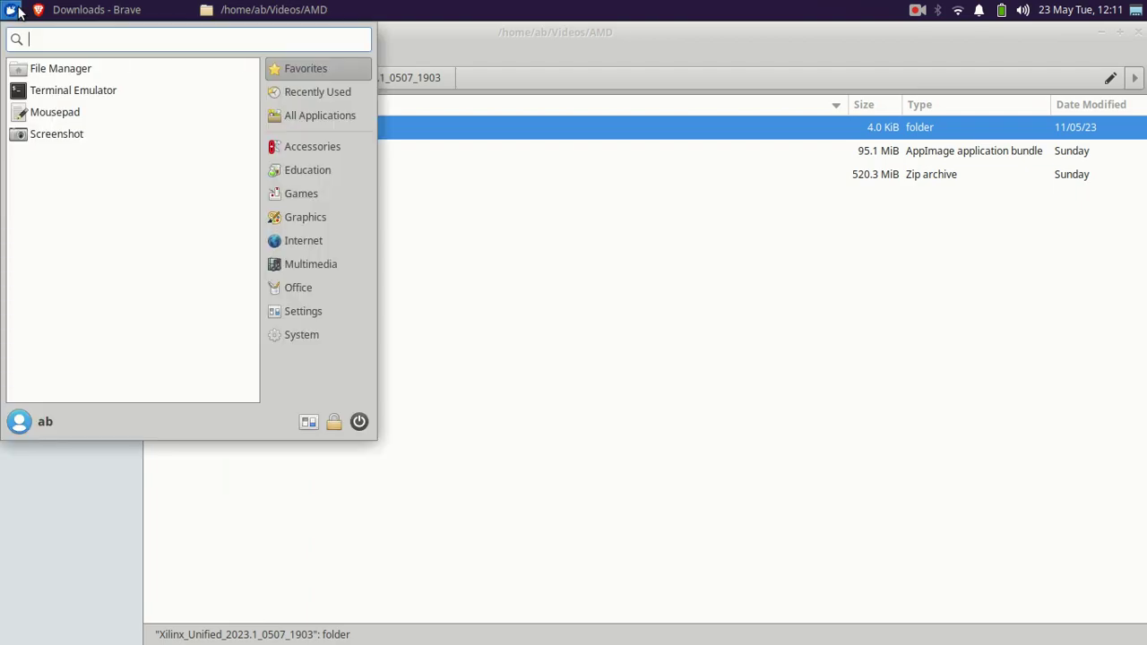
pyautogui.click(73, 89)
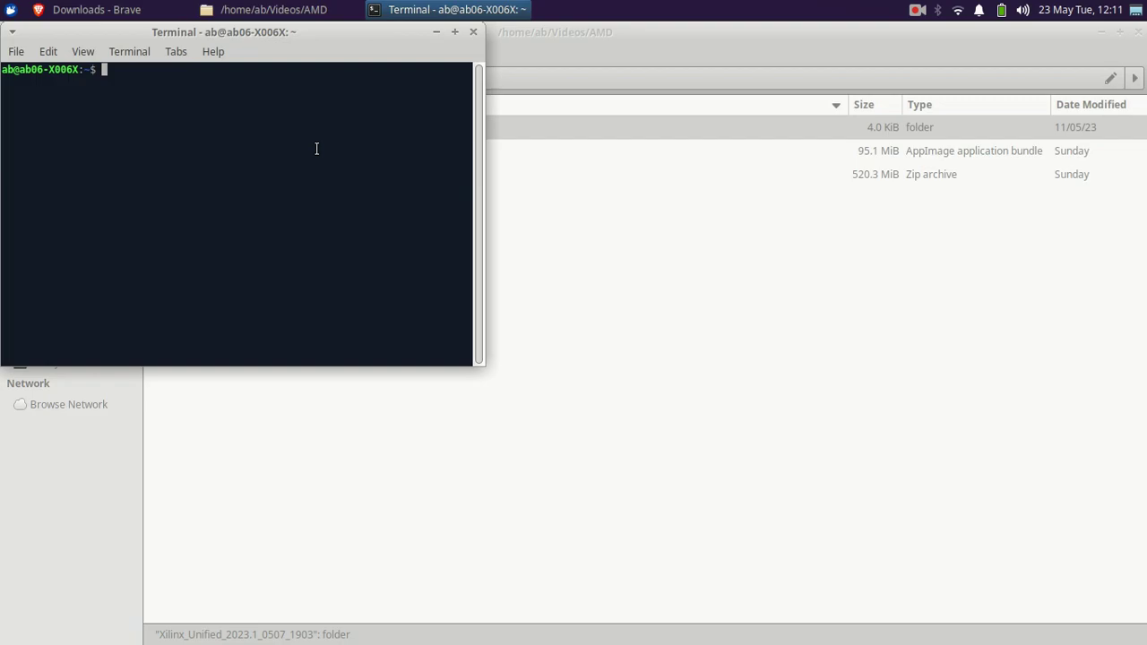
pyautogui.write('lsb_release')
pyautogui.press('Return')
pyautogui.write('lsb_release  -a')
pyautogui.press('Return')
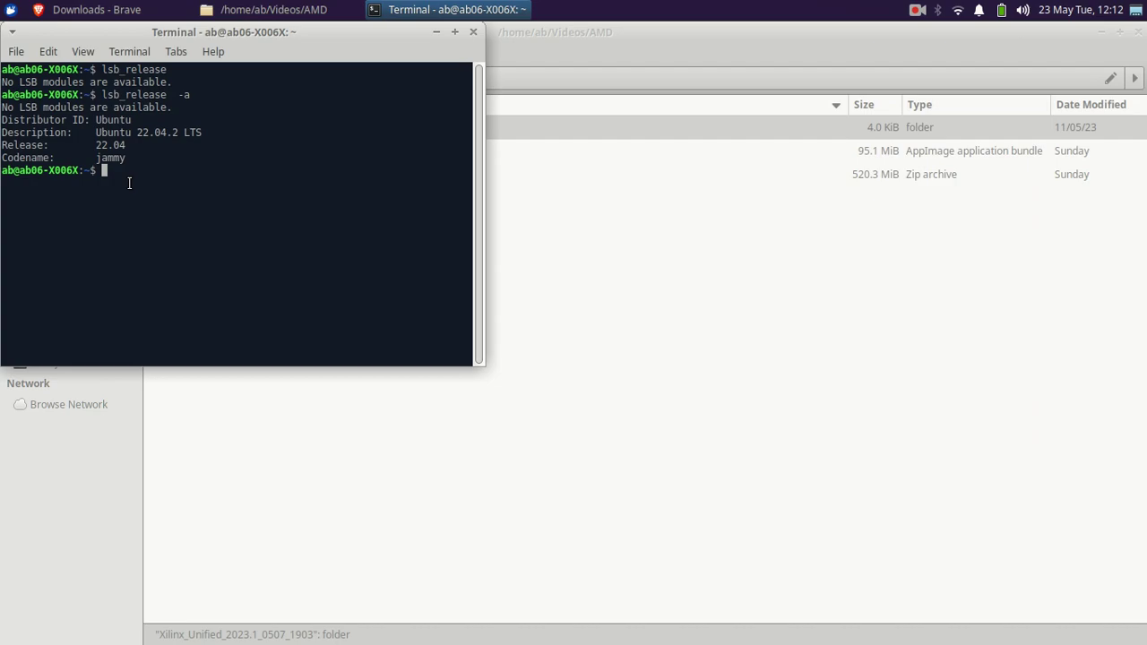
# - Query the system architecture with dpkg --print-architecture and the kernel details with uname -a
pyautogui.write('dpkg --print-architecture')
pyautogui.press('Return')
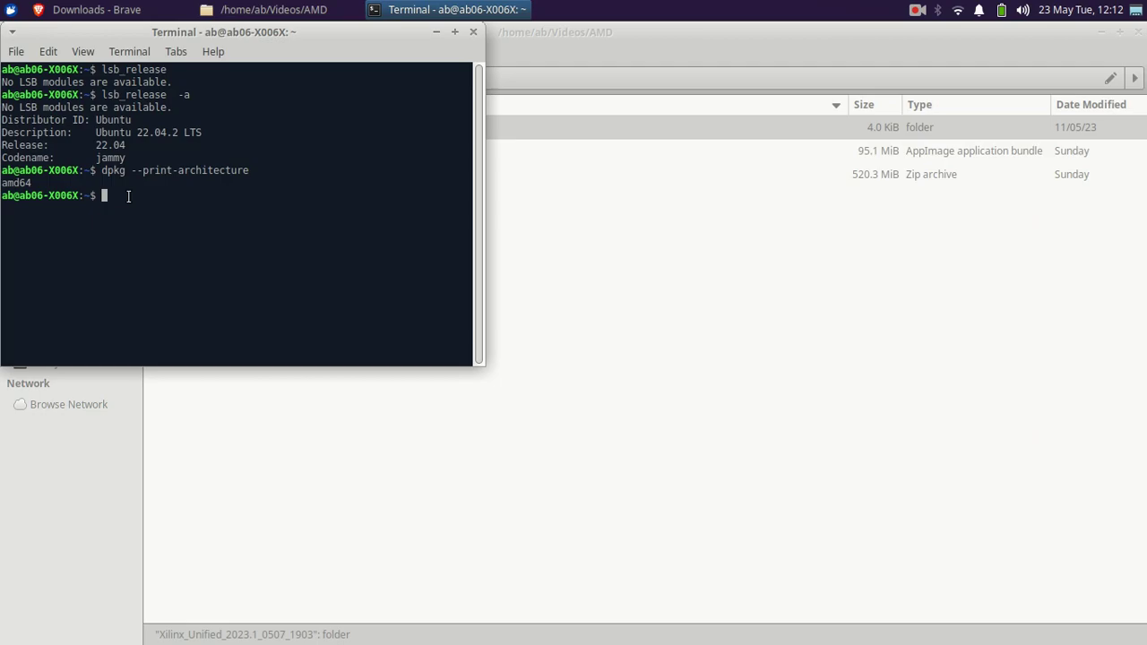
pyautogui.write('uname -a')
pyautogui.press('Return')
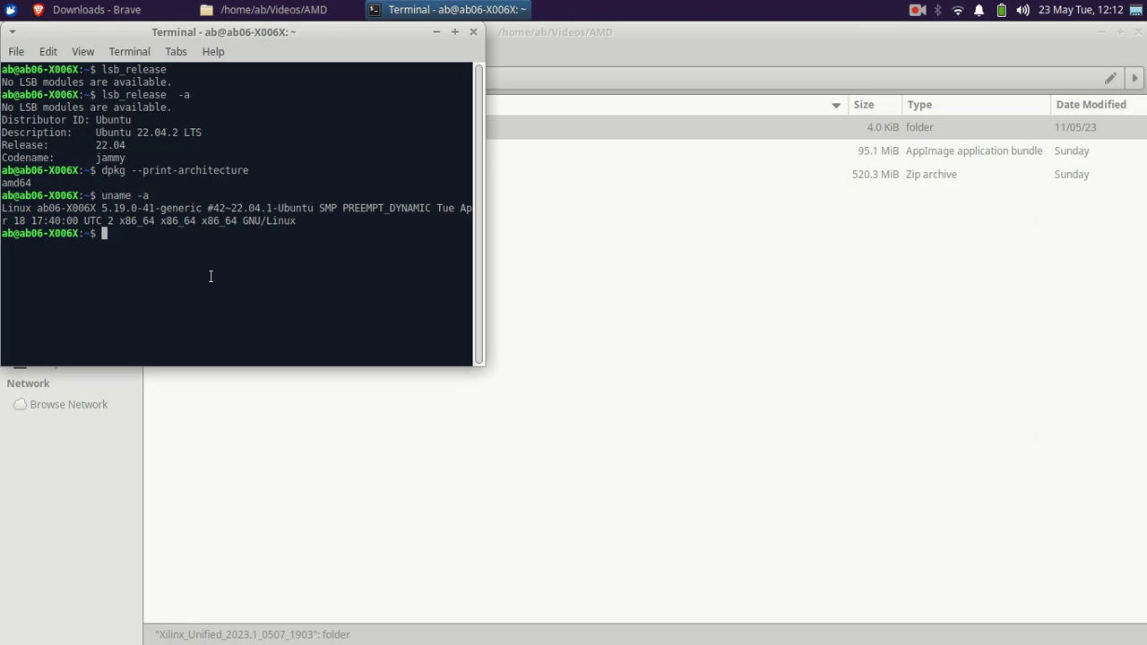
# - Return to the terminal and check the installed Python version with python3 -V
pyautogui.hotkey('alt', 'Tab')
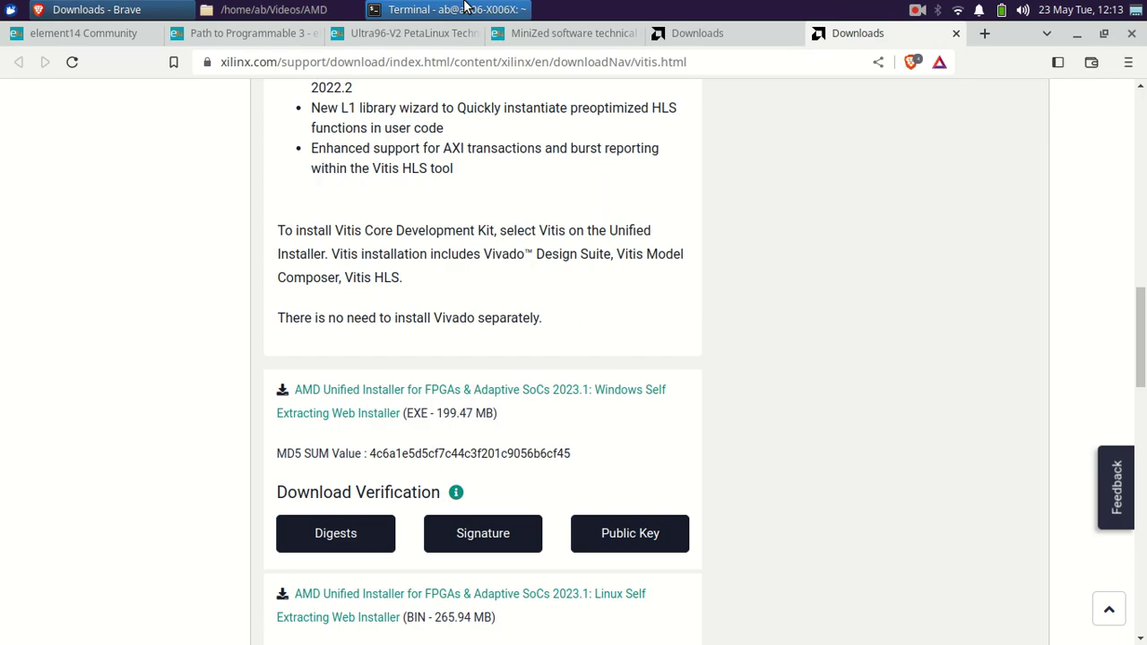
pyautogui.click(465, 8)
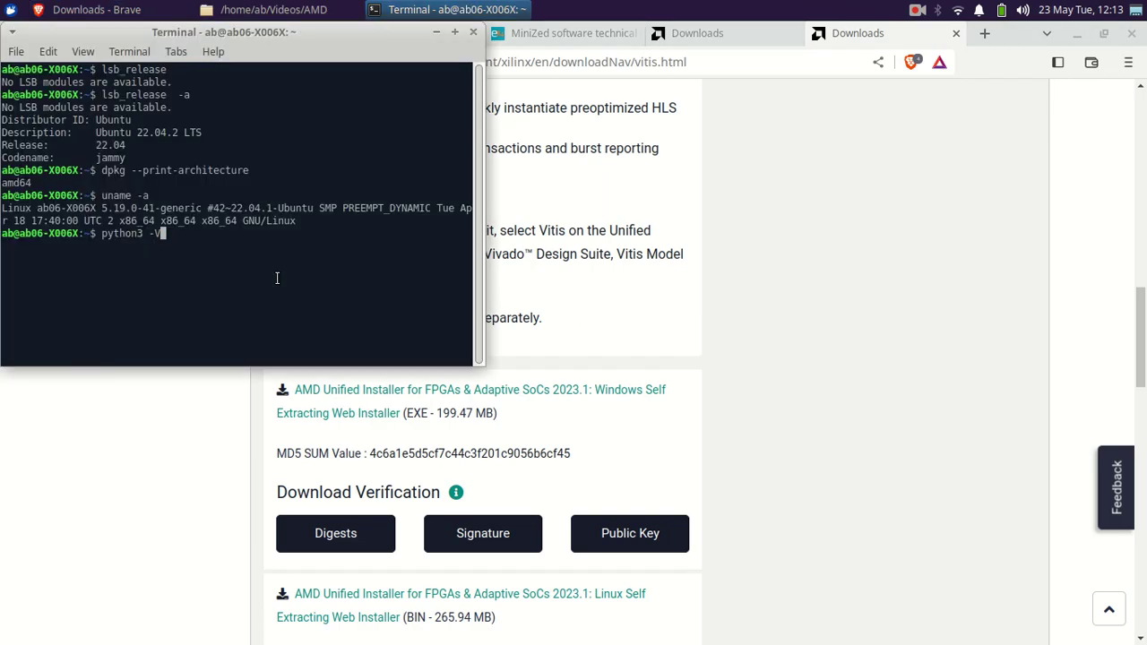
pyautogui.press('Return')
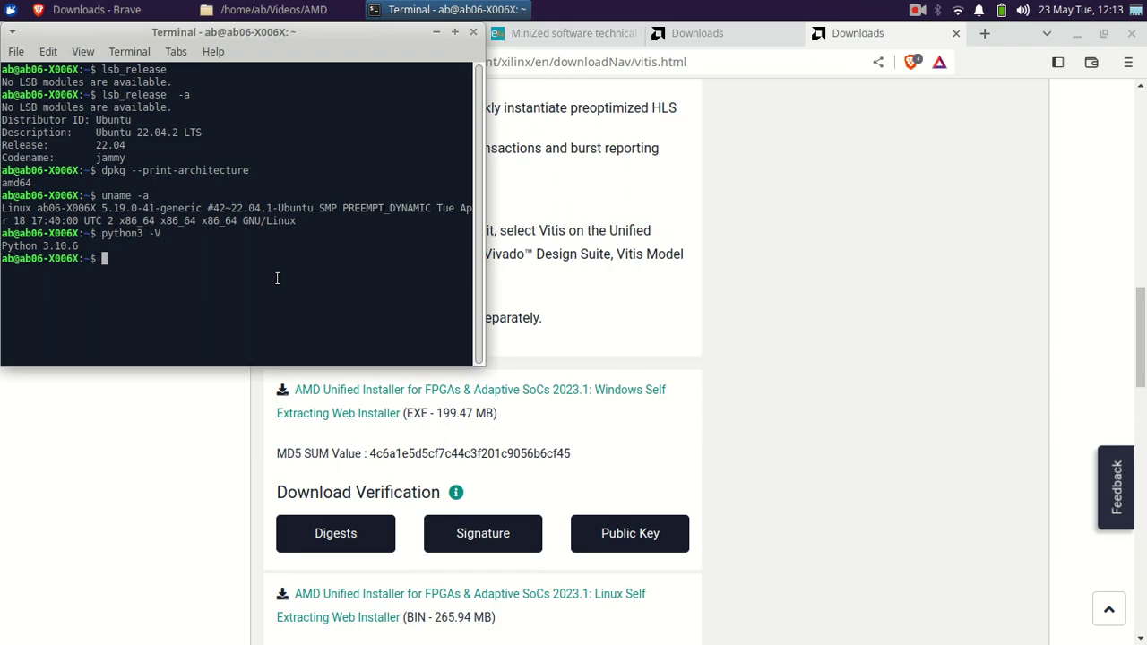
# - Open a terminal in the Xilinx_Unified_2023.1_0507_1903 folder, run sudo chmod a+x installLibs.sh and enter the sudo password
pyautogui.click(269, 9)
pyautogui.rightClick(274, 150)
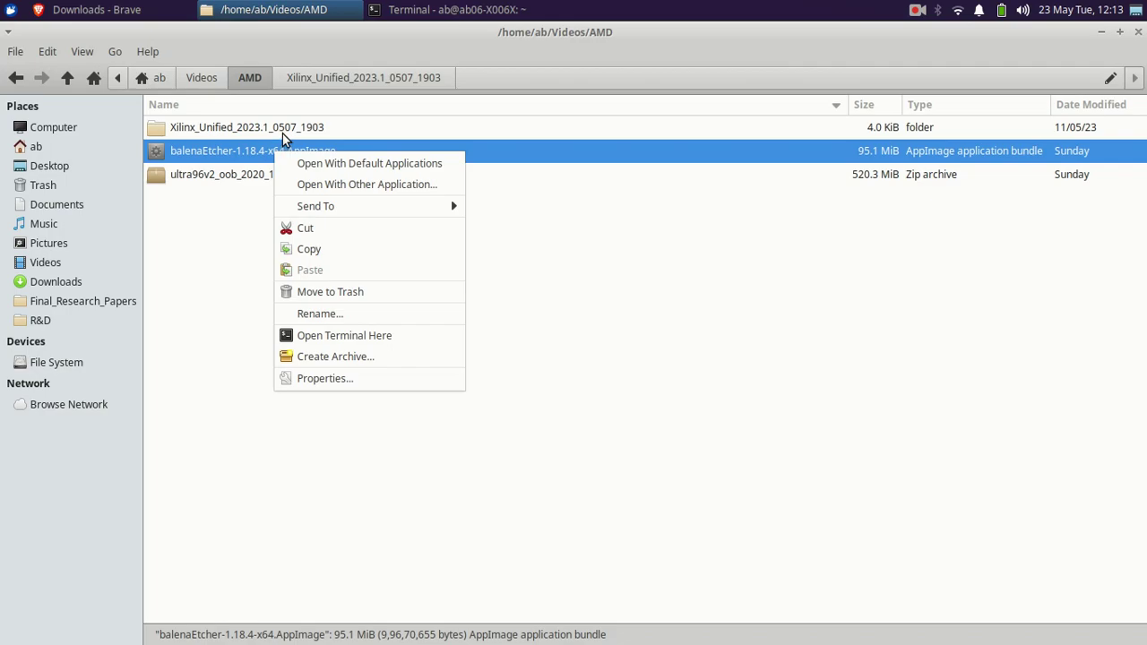
pyautogui.click(284, 134)
pyautogui.write('s')
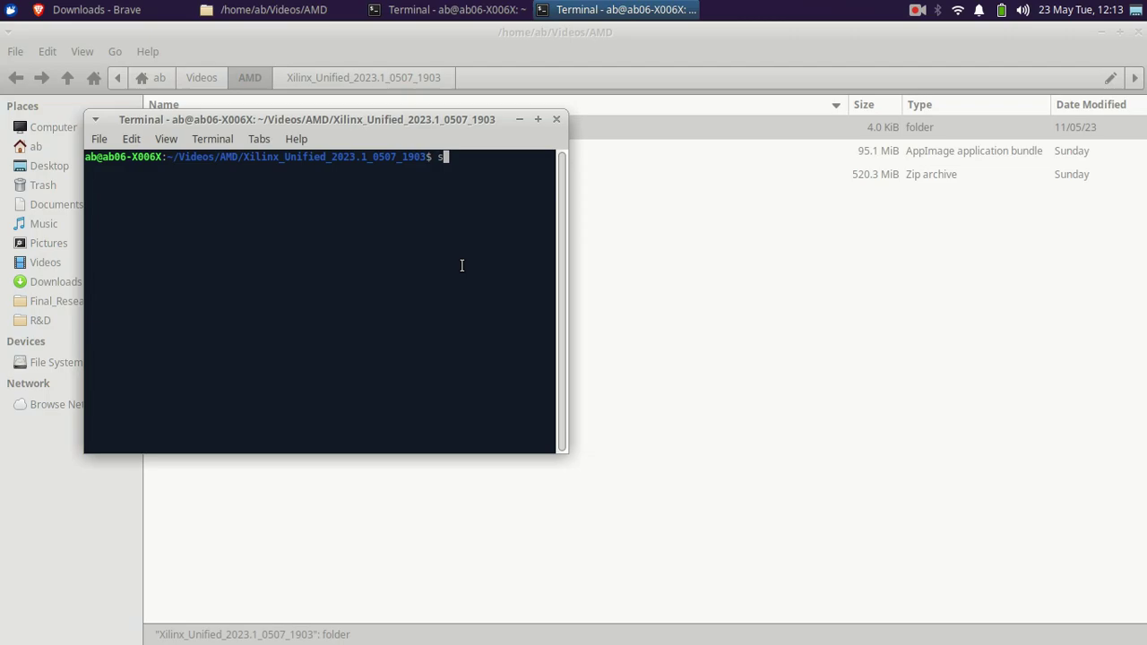
pyautogui.write('udo chmod a+x installLibs.sh')
pyautogui.press('Return')
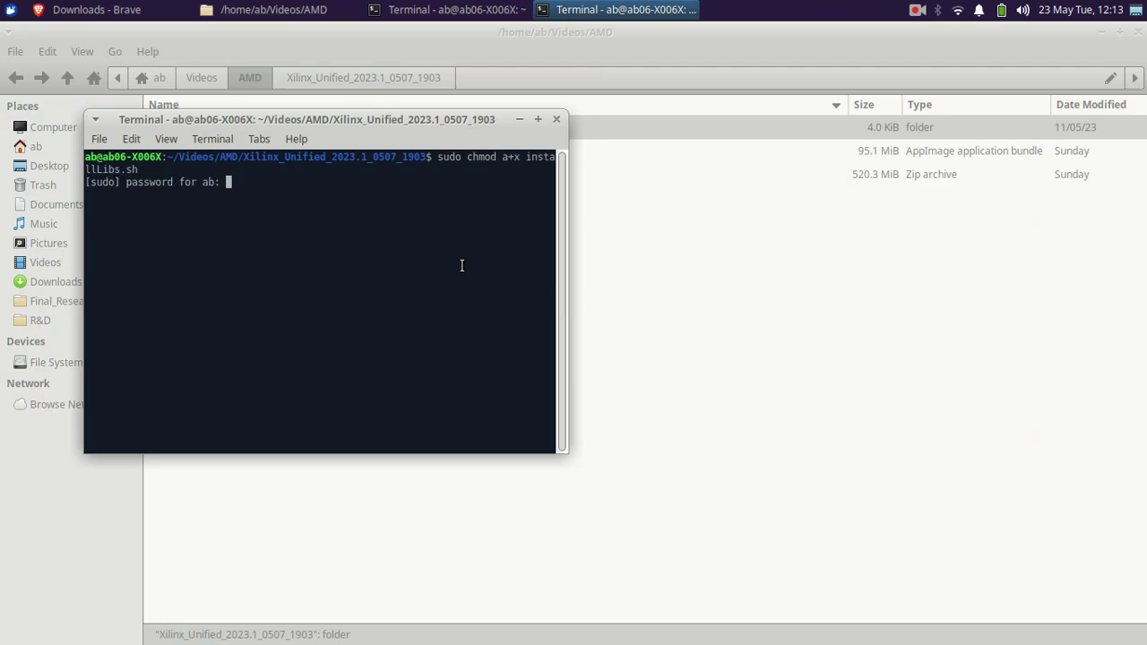
pyautogui.press('Return')
# - Make the xsetup script executable for all users with sudo chmod a+x xsetup
pyautogui.press('Up')
pyautogui.press('BackSpace')
pyautogui.press('BackSpace')
pyautogui.press('BackSpace')
pyautogui.press('BackSpace')
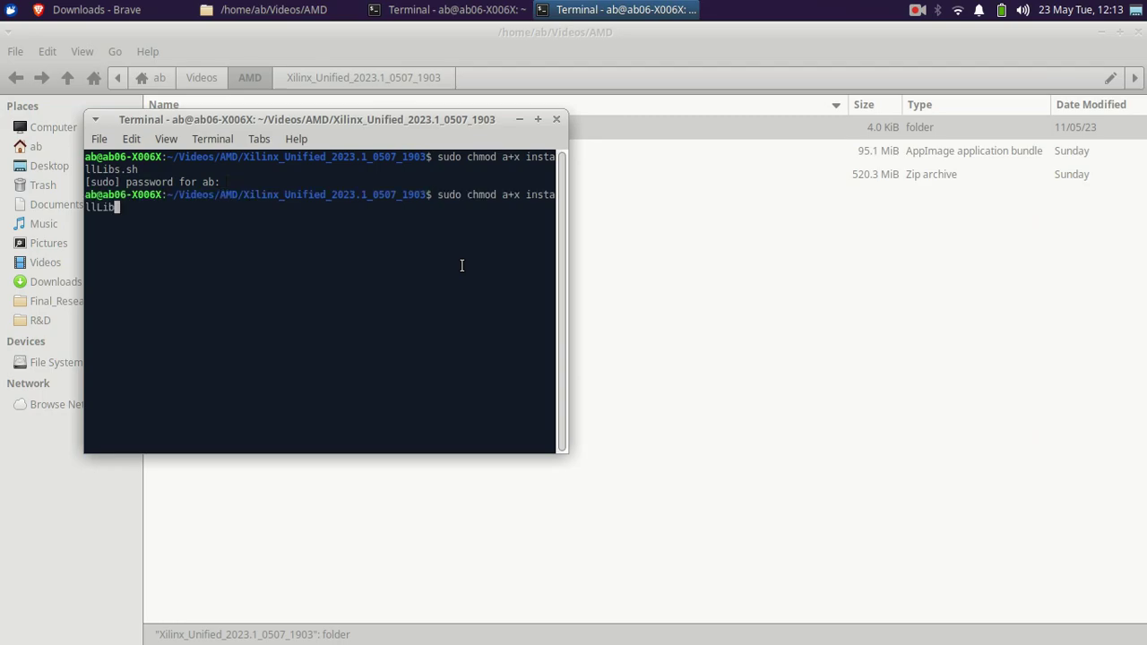
pyautogui.press('BackSpace')
pyautogui.press('BackSpace')
pyautogui.press('BackSpace')
pyautogui.press('BackSpace')
pyautogui.press('BackSpace')
pyautogui.press('BackSpace')
pyautogui.press('BackSpace')
pyautogui.press('BackSpace')
pyautogui.press('BackSpace')
pyautogui.press('BackSpace')
pyautogui.write('xsetup')
pyautogui.press('Return')
# - Launch the AMD Unified Installer with sudo ./xsetup and clear the terminal windows from behind its Welcome page
pyautogui.write('sud')
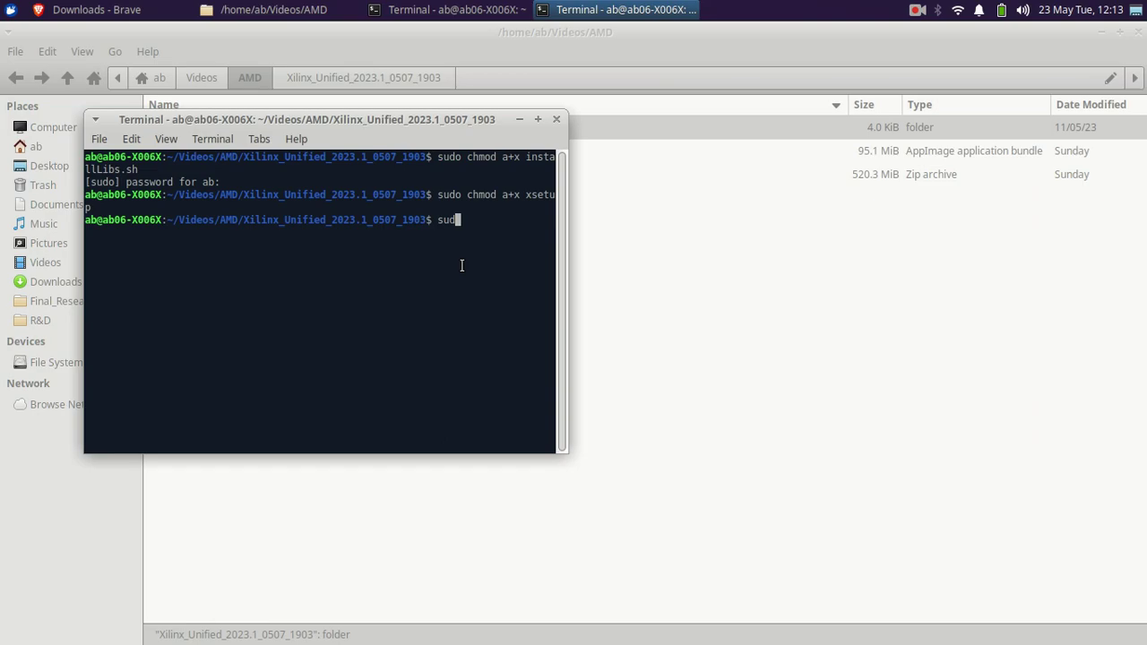
pyautogui.write('o ./xsetup')
pyautogui.press('Return')
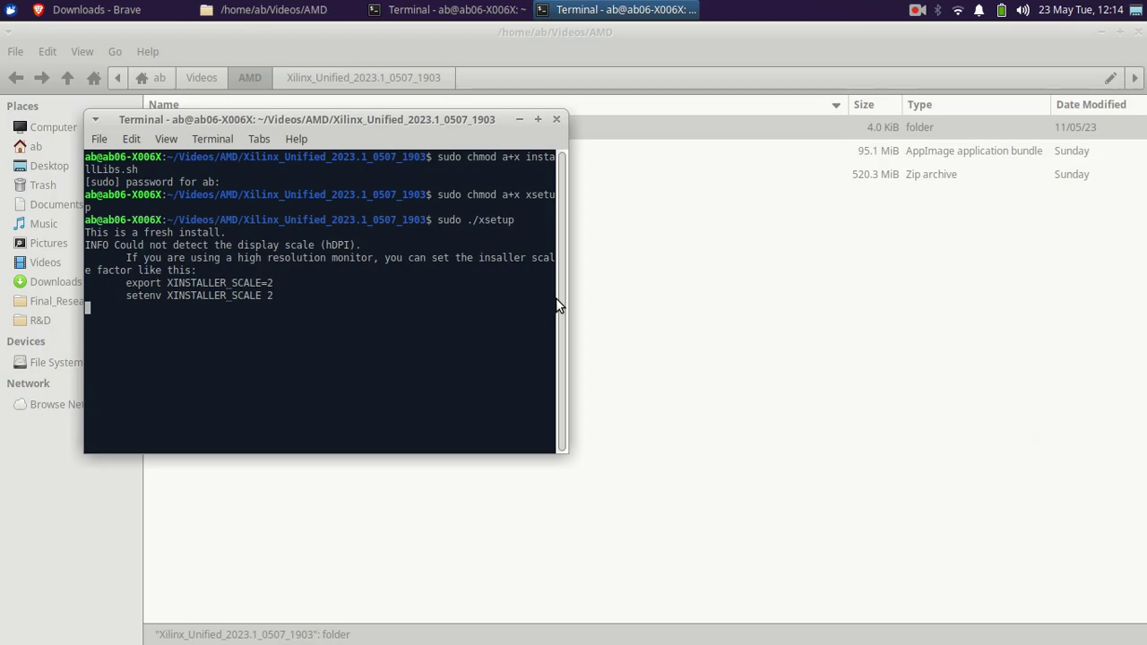
pyautogui.hotkey('alt', 'Tab')
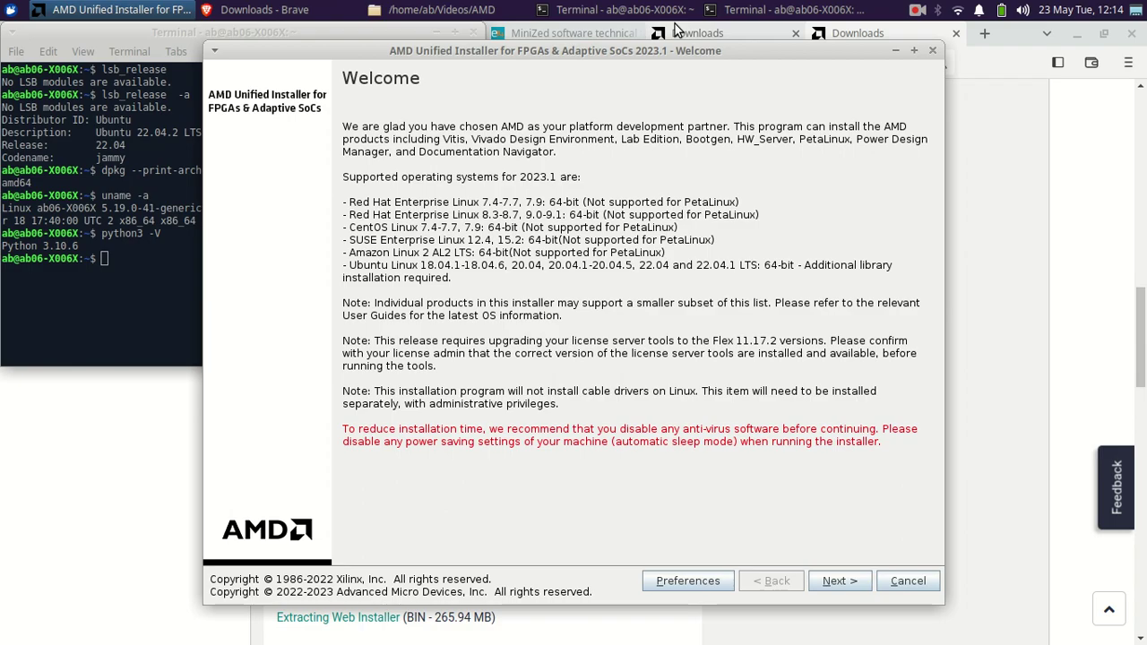
pyautogui.click(789, 10)
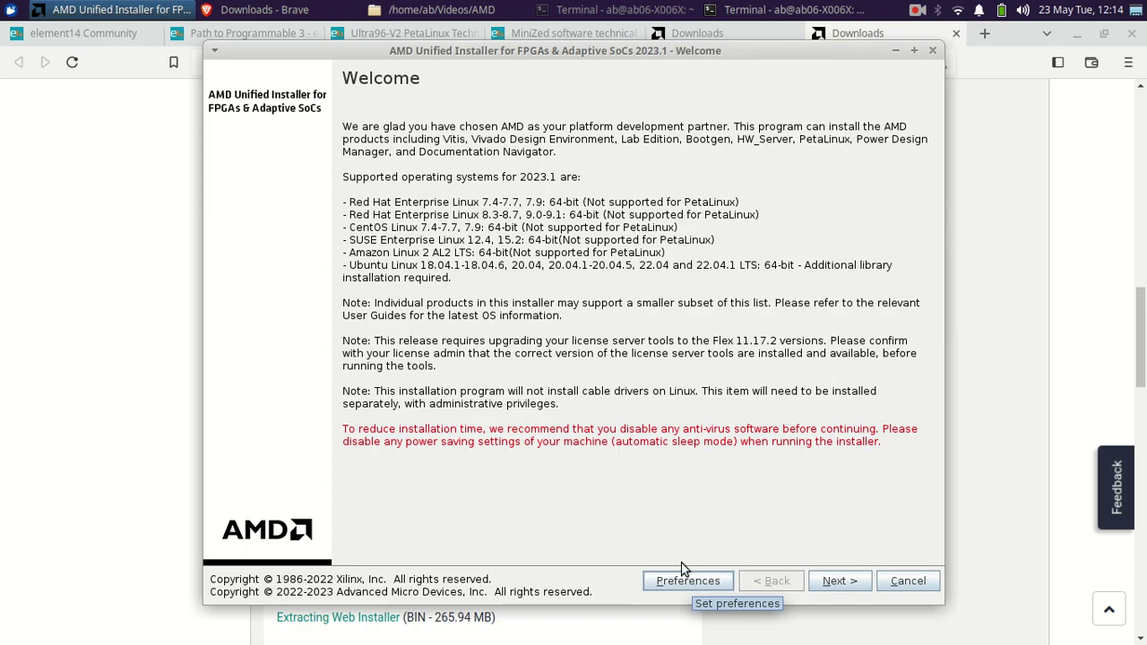
# - Review the supported operating systems, check the installer preferences through Disk Usage Settings, accept them and continue to the product selection
pyautogui.moveTo(355, 202); pyautogui.dragTo(454, 202)
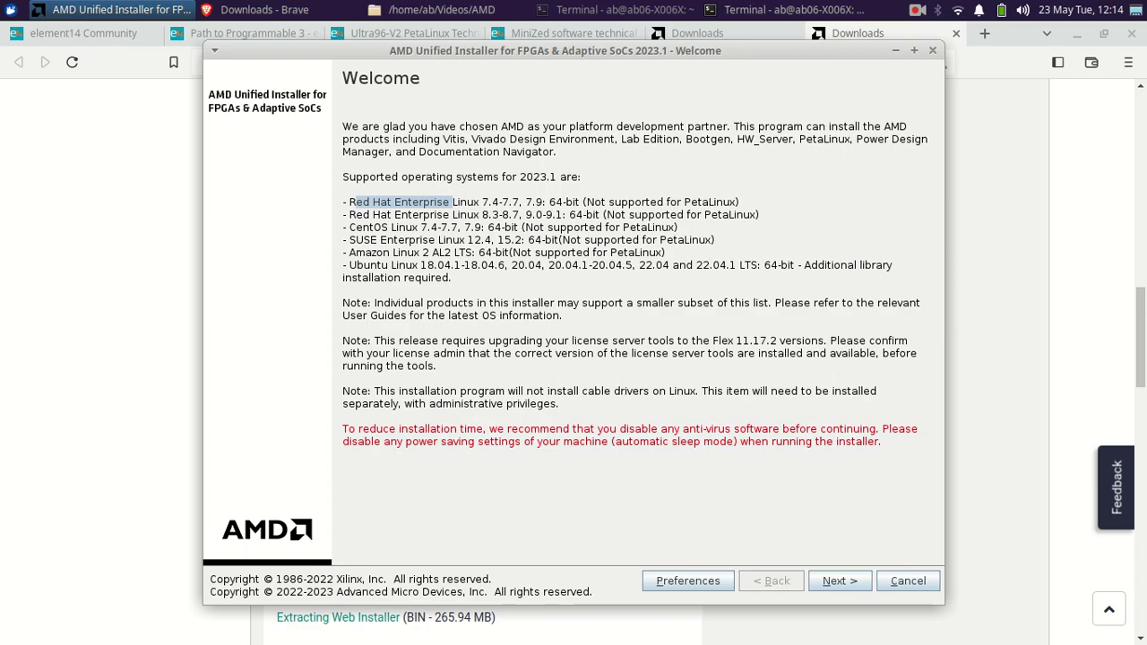
pyautogui.click(687, 581)
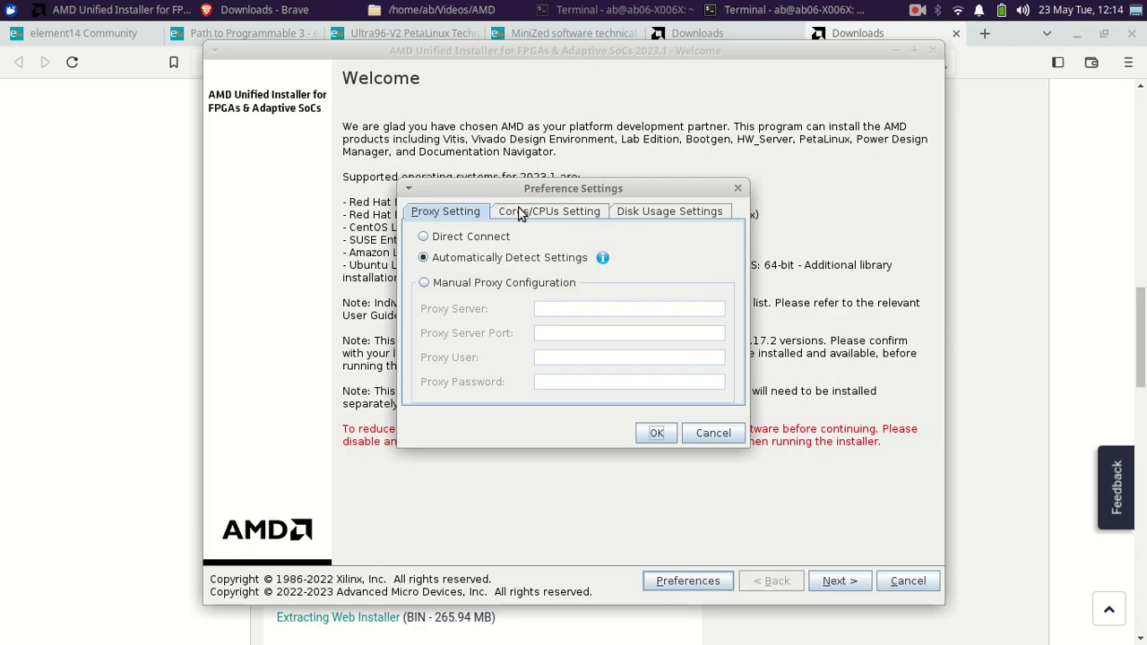
pyautogui.hotkey('ctrl', 'pagedown')
pyautogui.hotkey('ctrl', 'pagedown')
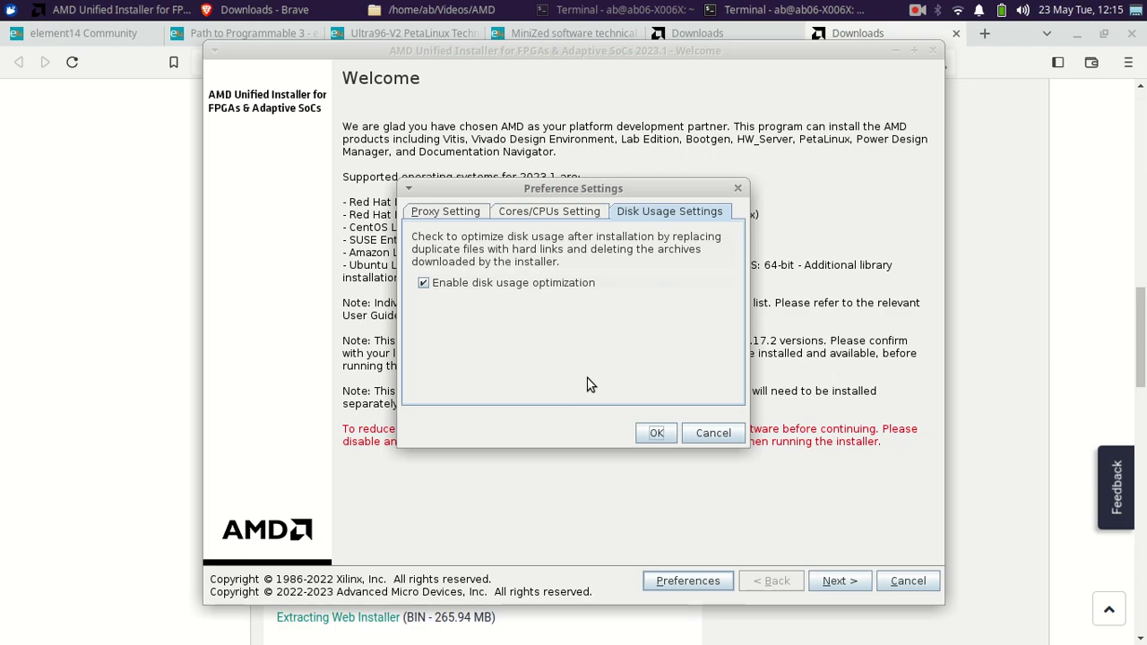
pyautogui.press('Return')
pyautogui.press('Return')
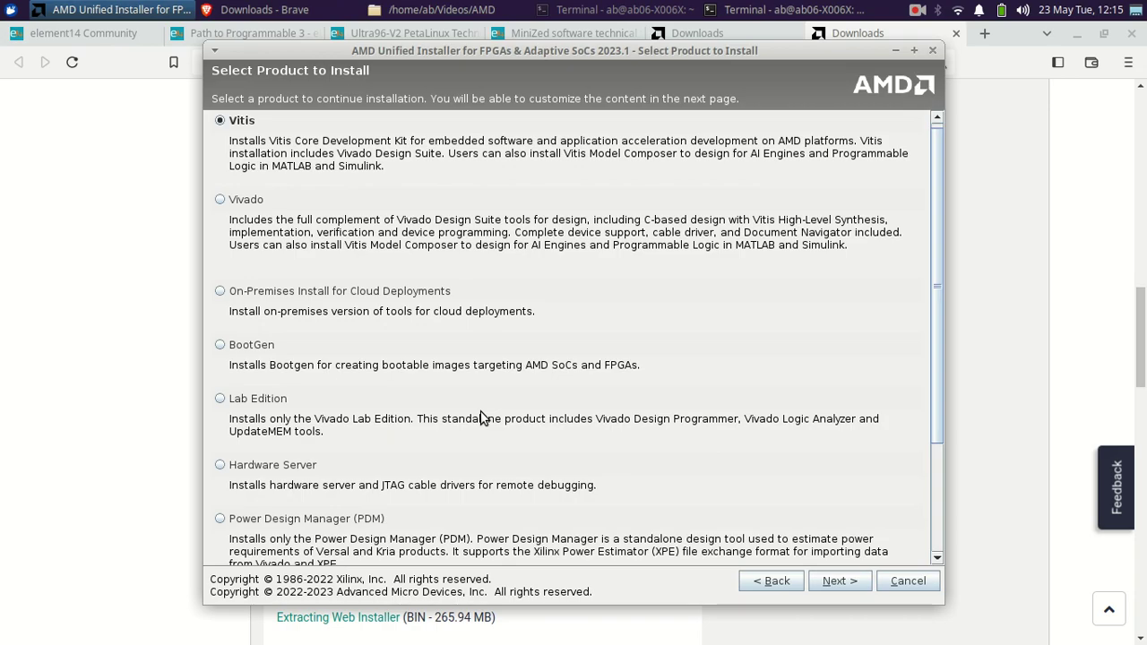
# - Compare the installer's Lab Edition with Vivado Lab Solutions on the Downloads page, and select Vitis as the product to install
pyautogui.moveTo(305, 417); pyautogui.dragTo(409, 416)
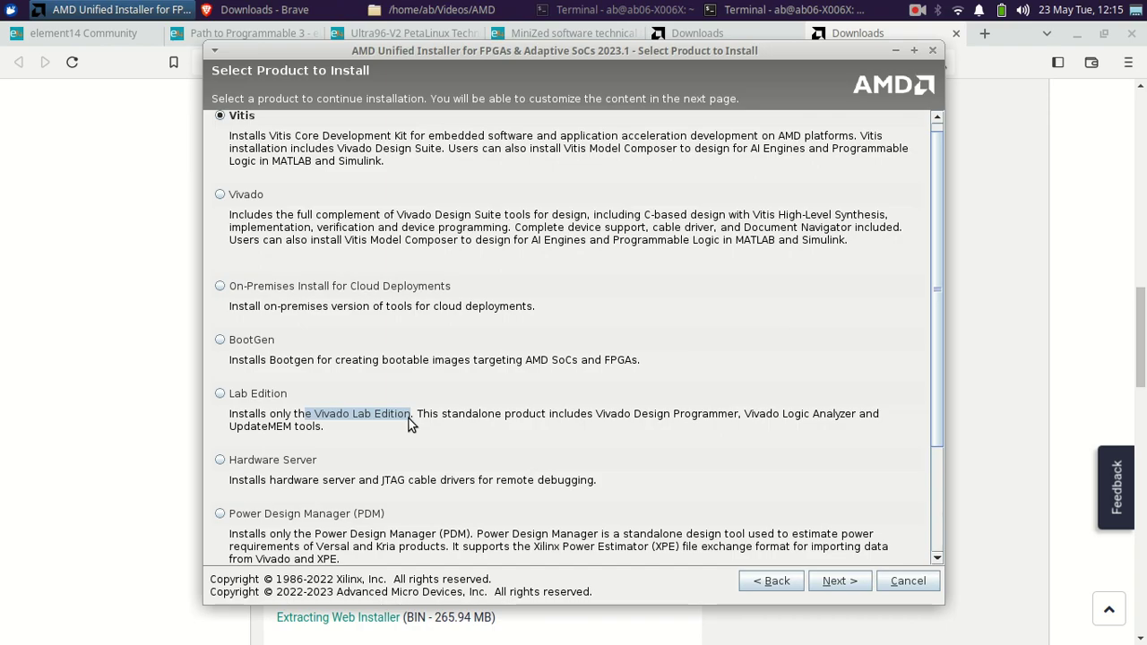
pyautogui.hotkey('alt', 'Tab')
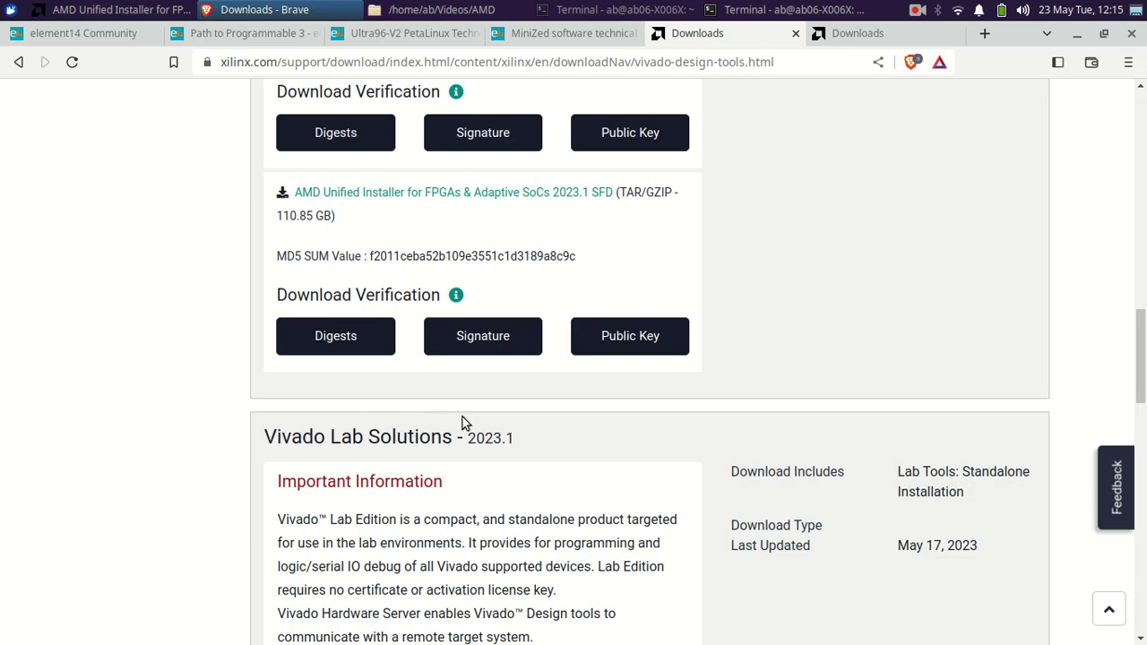
pyautogui.hotkey('alt', 'Tab')
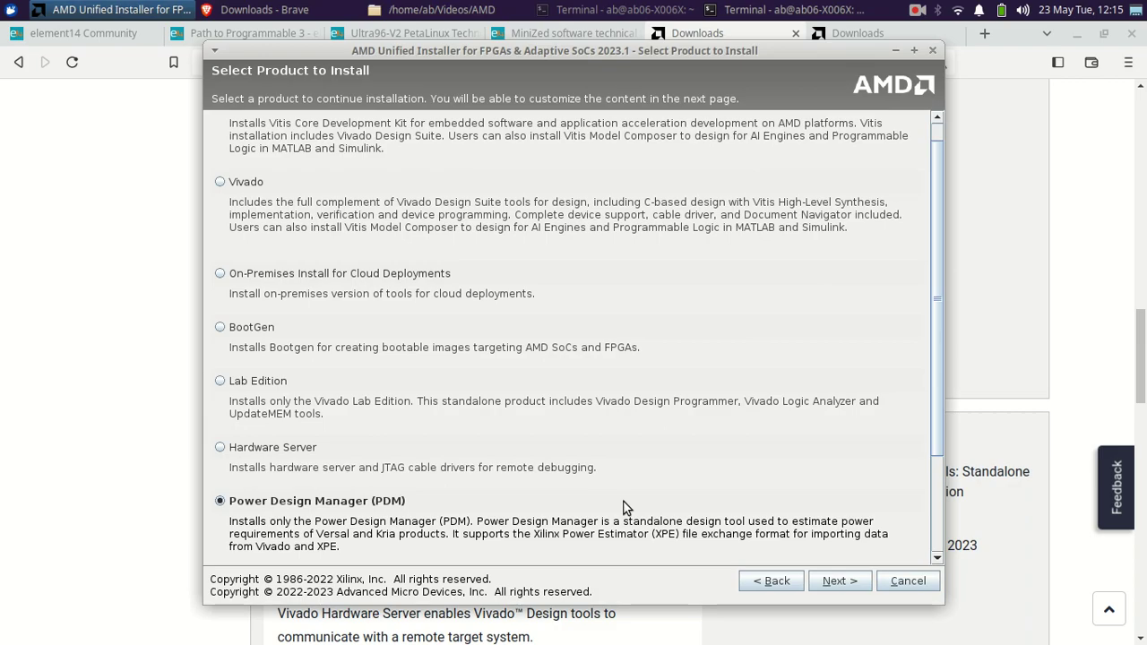
pyautogui.scroll(1, 232, 129)
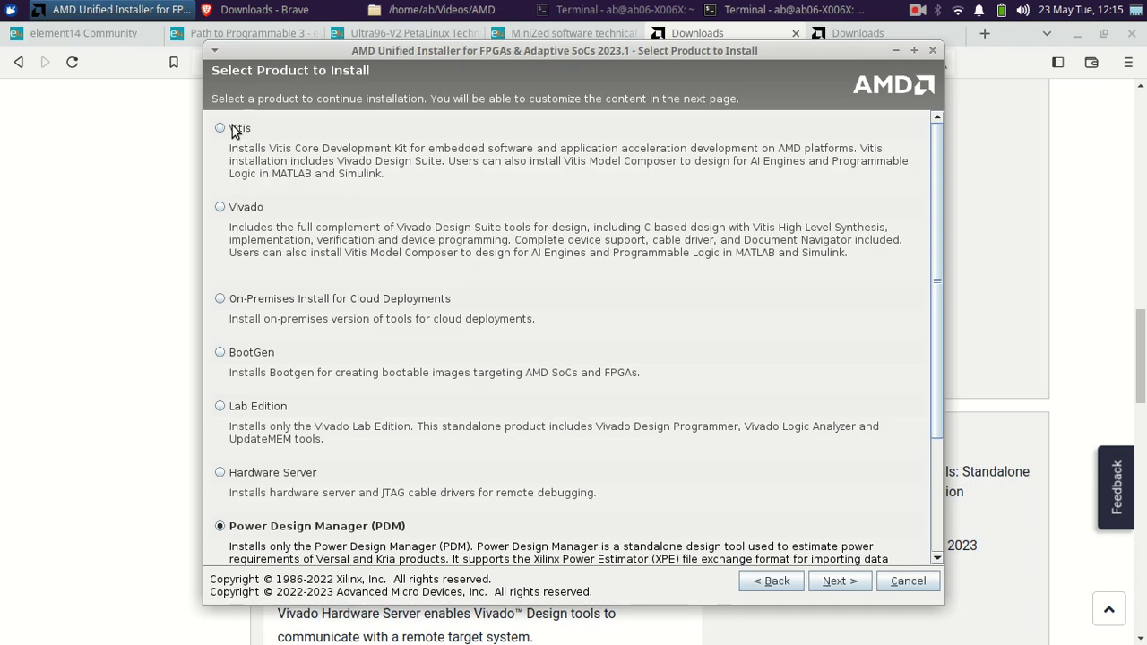
pyautogui.click(235, 129)
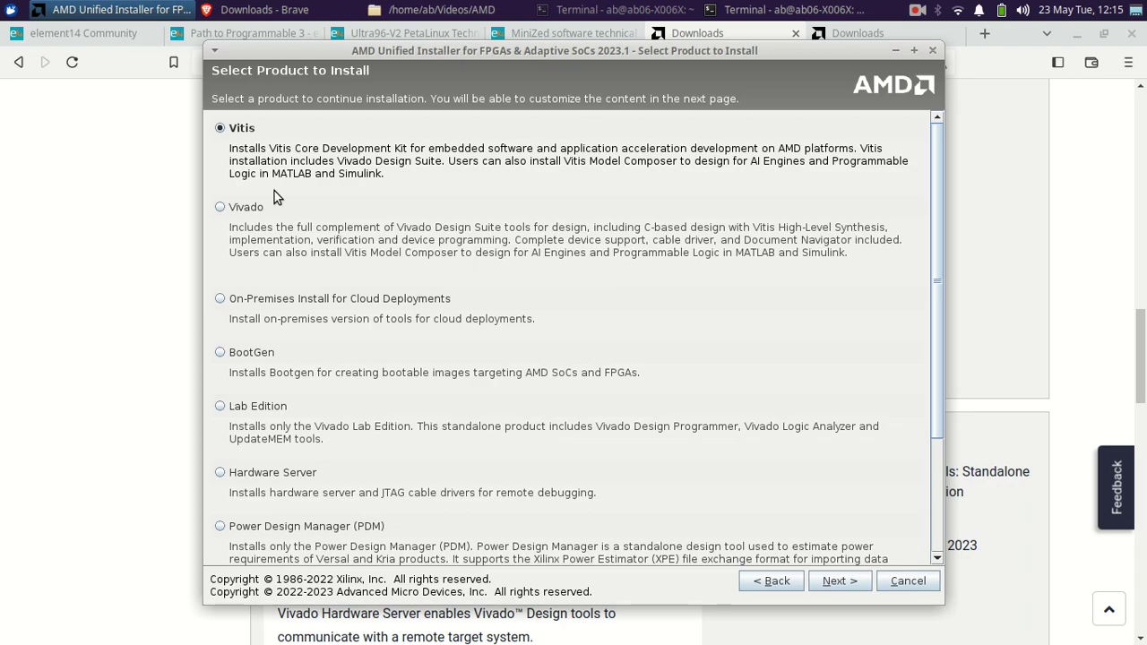
# - Choose the Vivado product with the Vivado ML Enterprise edition and examine its installation customization options
pyautogui.click(274, 191)
pyautogui.press('Return')
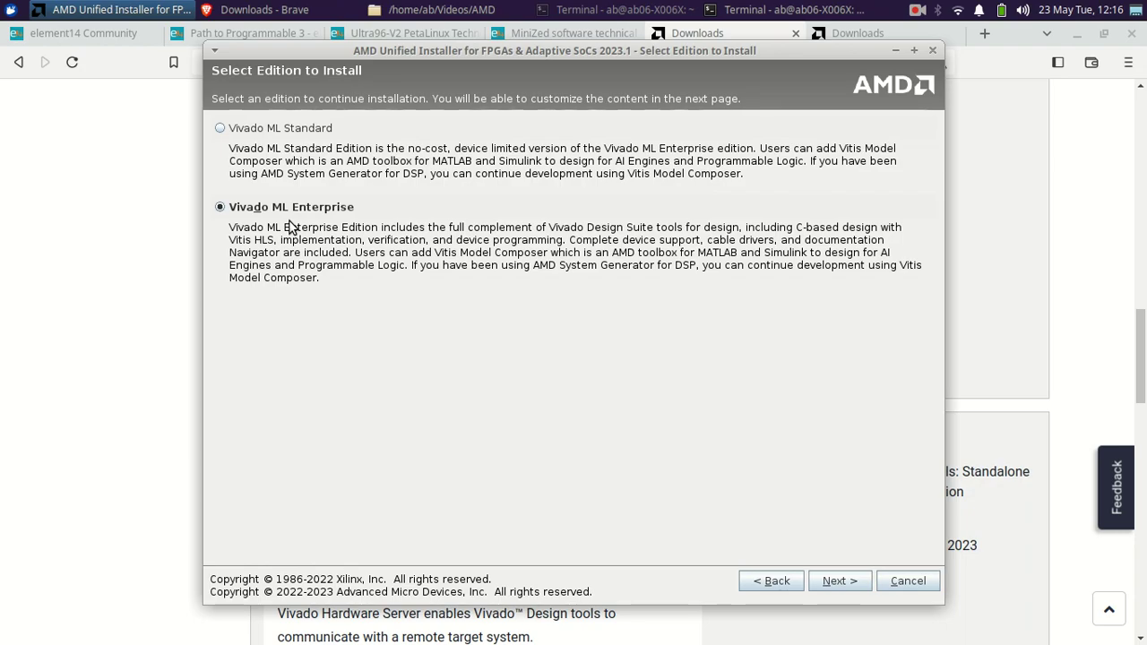
pyautogui.click(839, 581)
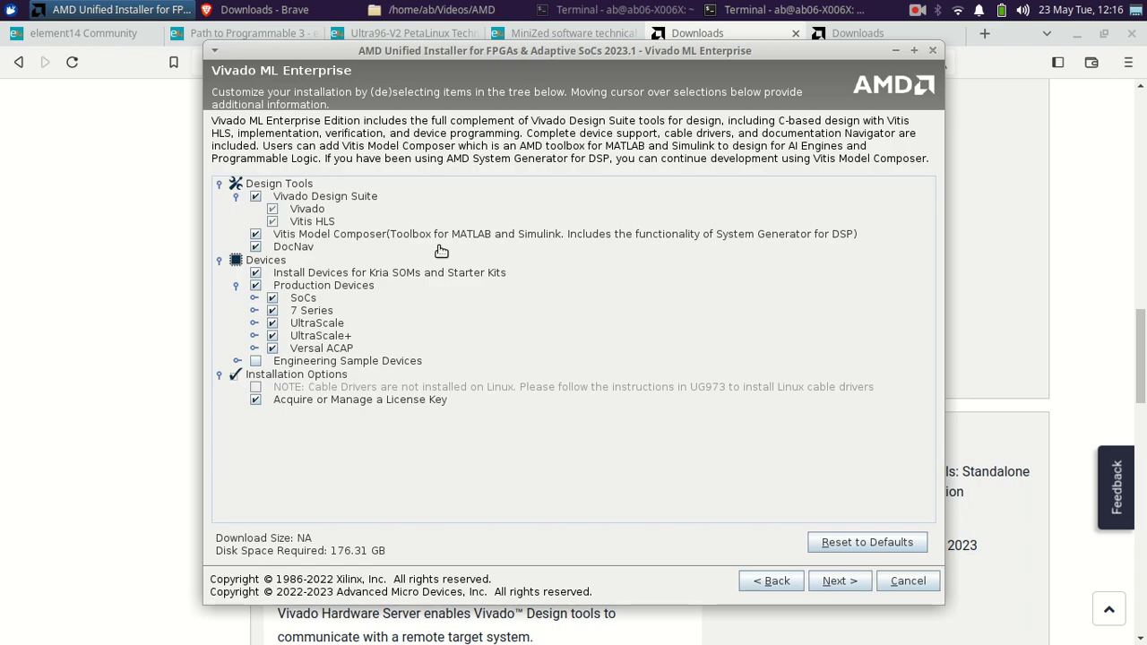
# - Return to the product selection, choose Vitis and open its installation customization options
pyautogui.click(771, 583)
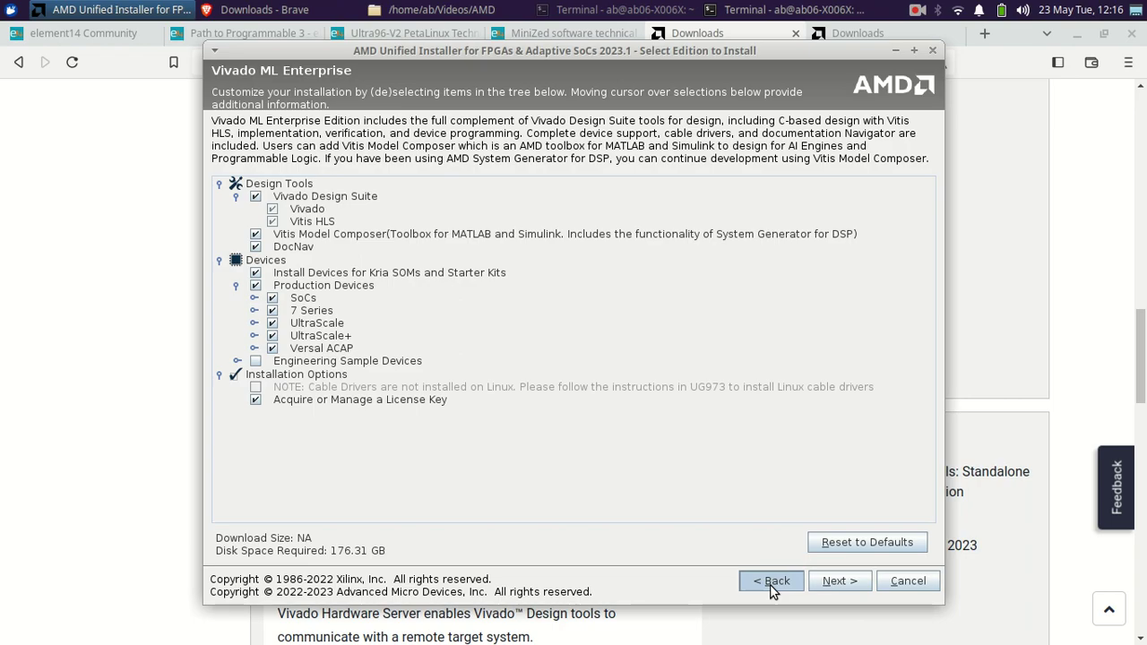
pyautogui.click(770, 583)
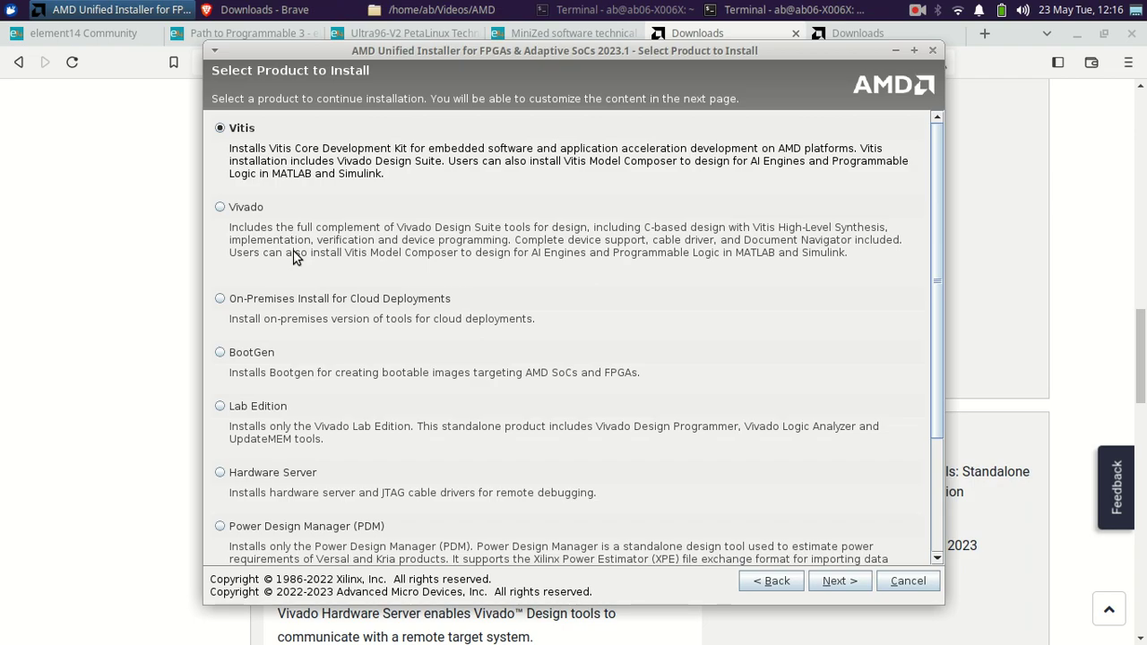
pyautogui.press('Return')
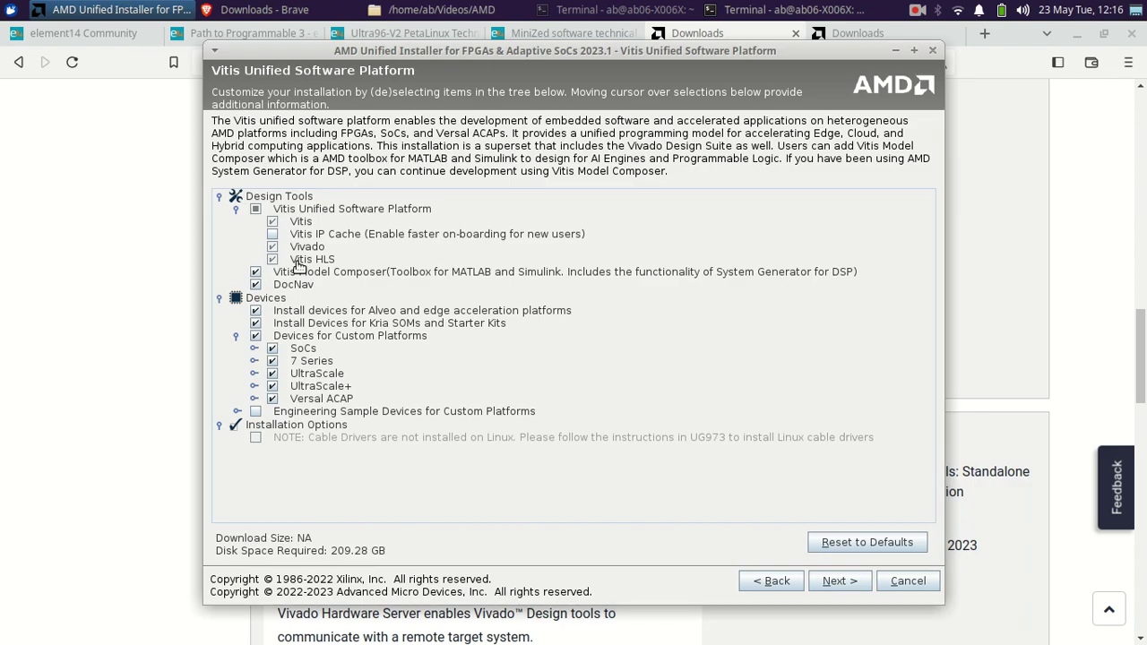
# - Highlight the description's statement about including the Vivado Design Suite, reset the Vitis customization to defaults and continue to the license agreements
pyautogui.moveTo(378, 146); pyautogui.dragTo(516, 159)
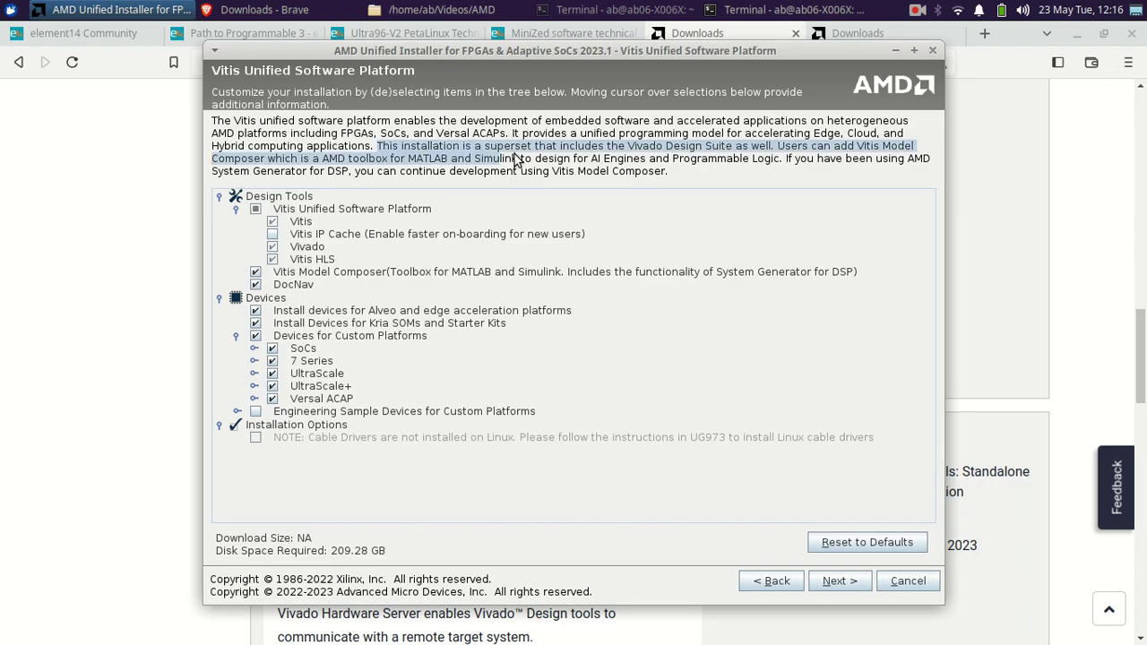
pyautogui.moveTo(515, 158); pyautogui.dragTo(526, 156)
pyautogui.moveTo(526, 156); pyautogui.dragTo(733, 146)
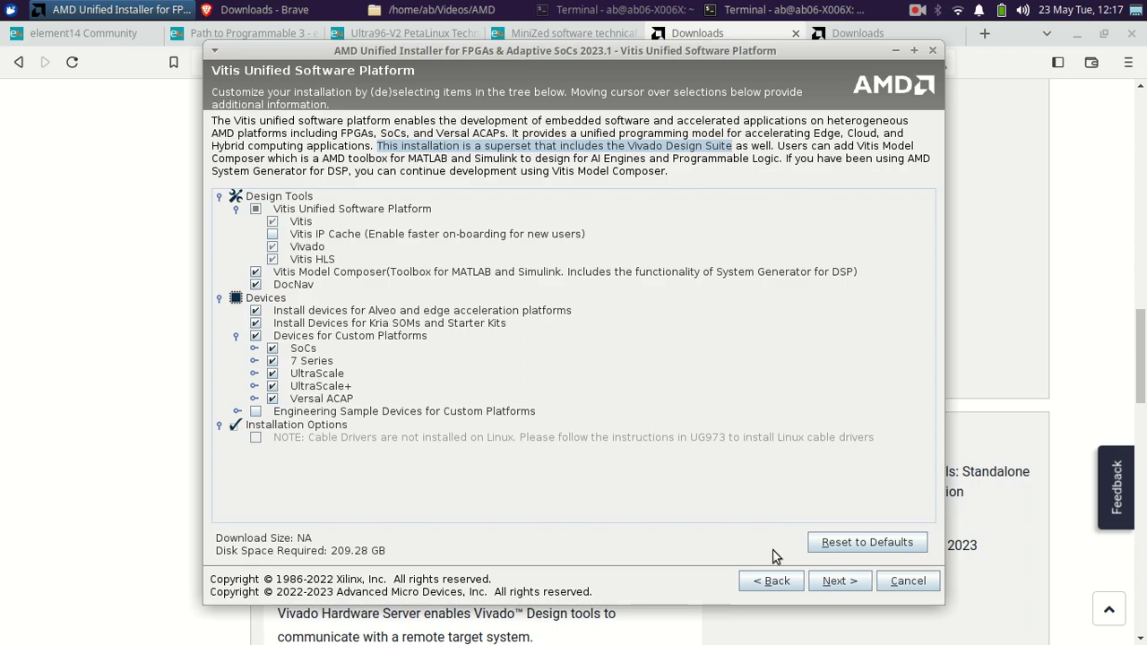
pyautogui.click(820, 549)
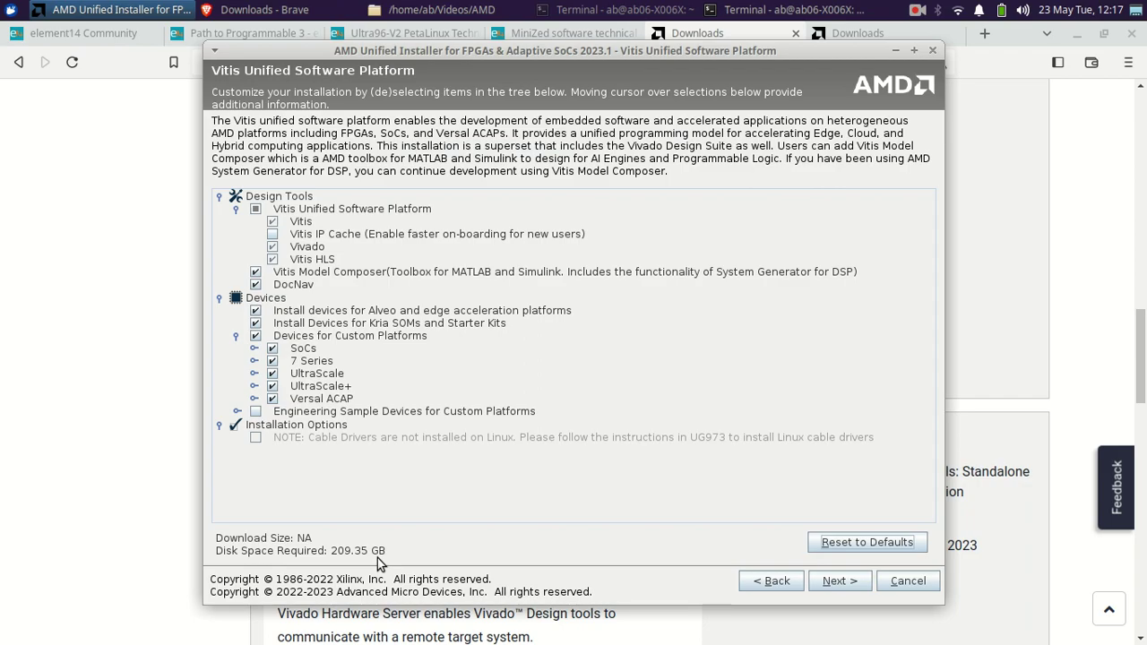
pyautogui.hotkey('alt', 'n')
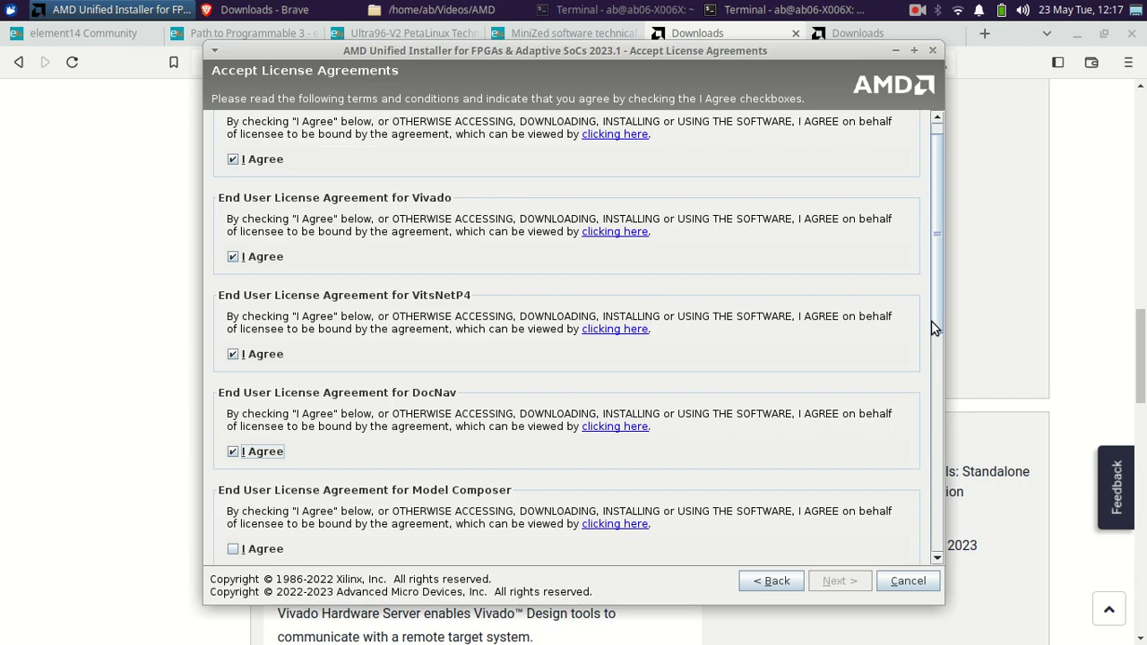
# - Accept the remaining license agreements, including the third-party ones for Vitis, DocNav and Vivado, and create the installation directory /tools/Xilinx
pyautogui.scroll(-1, 931, 321)
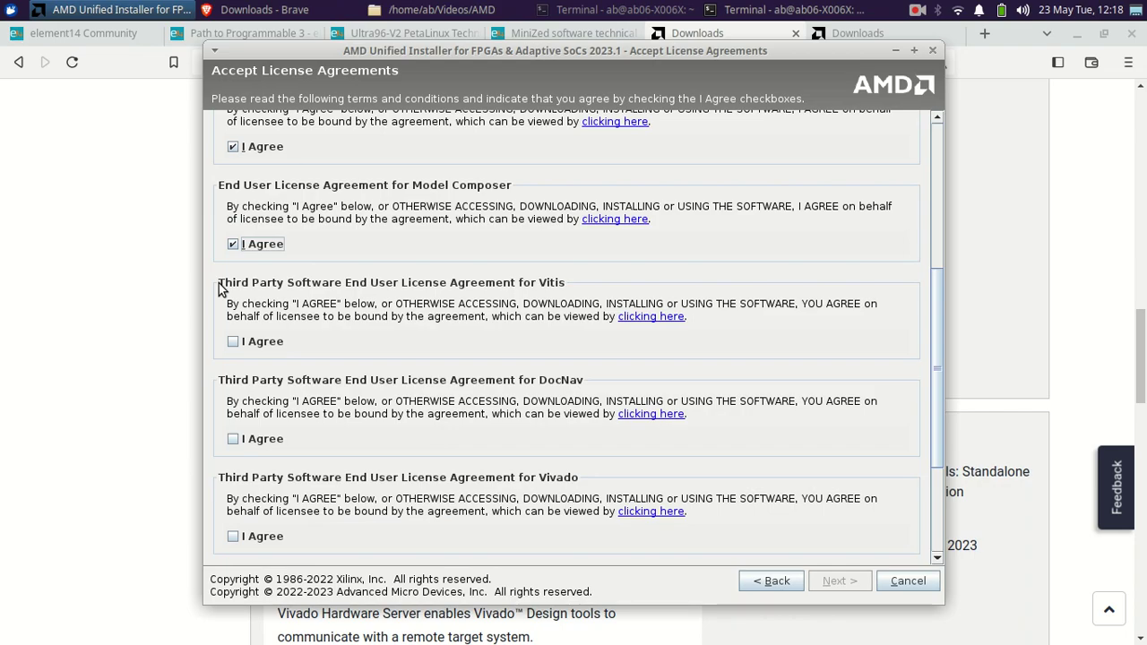
pyautogui.click(233, 341)
pyautogui.click(233, 439)
pyautogui.click(233, 536)
pyautogui.scroll(-4, 235, 502)
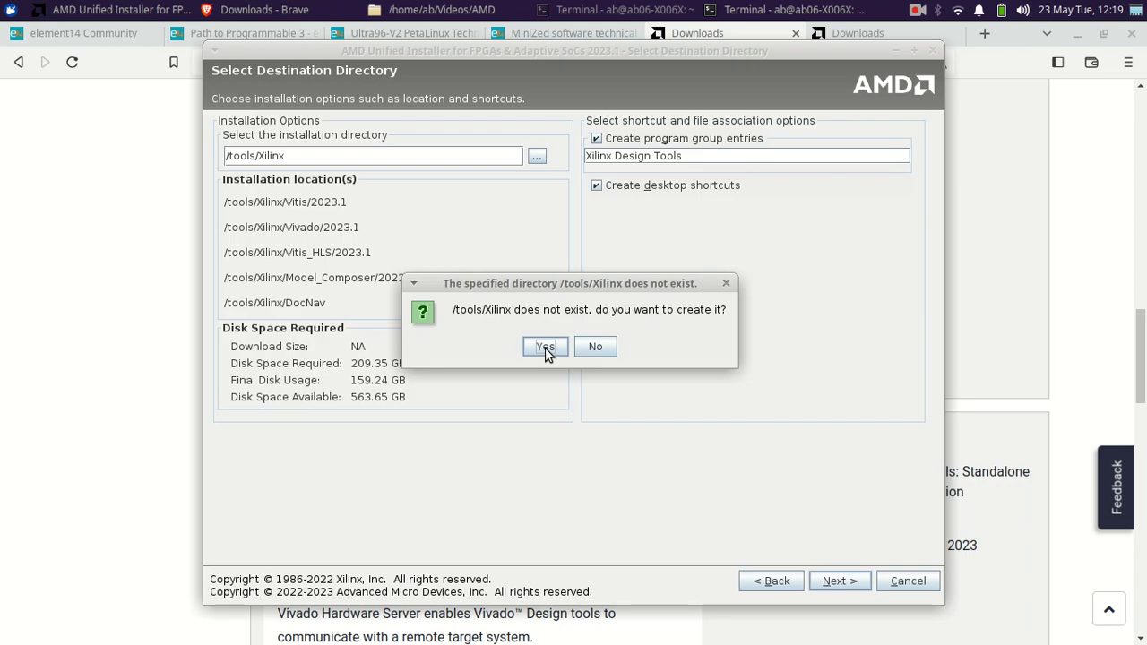
pyautogui.click(545, 348)
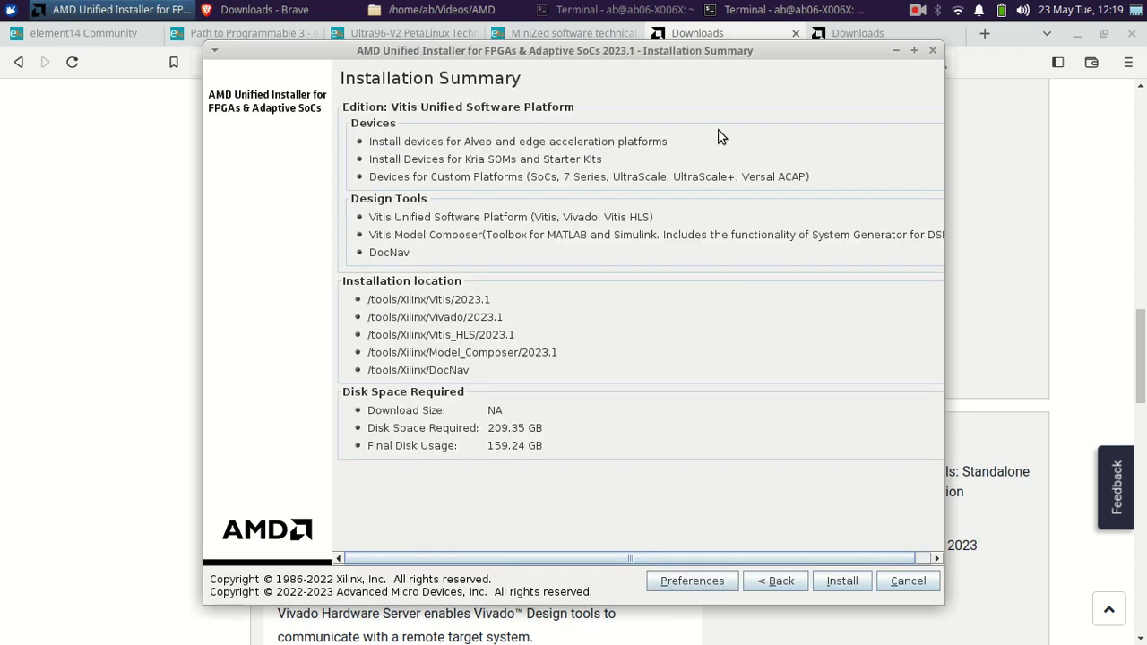